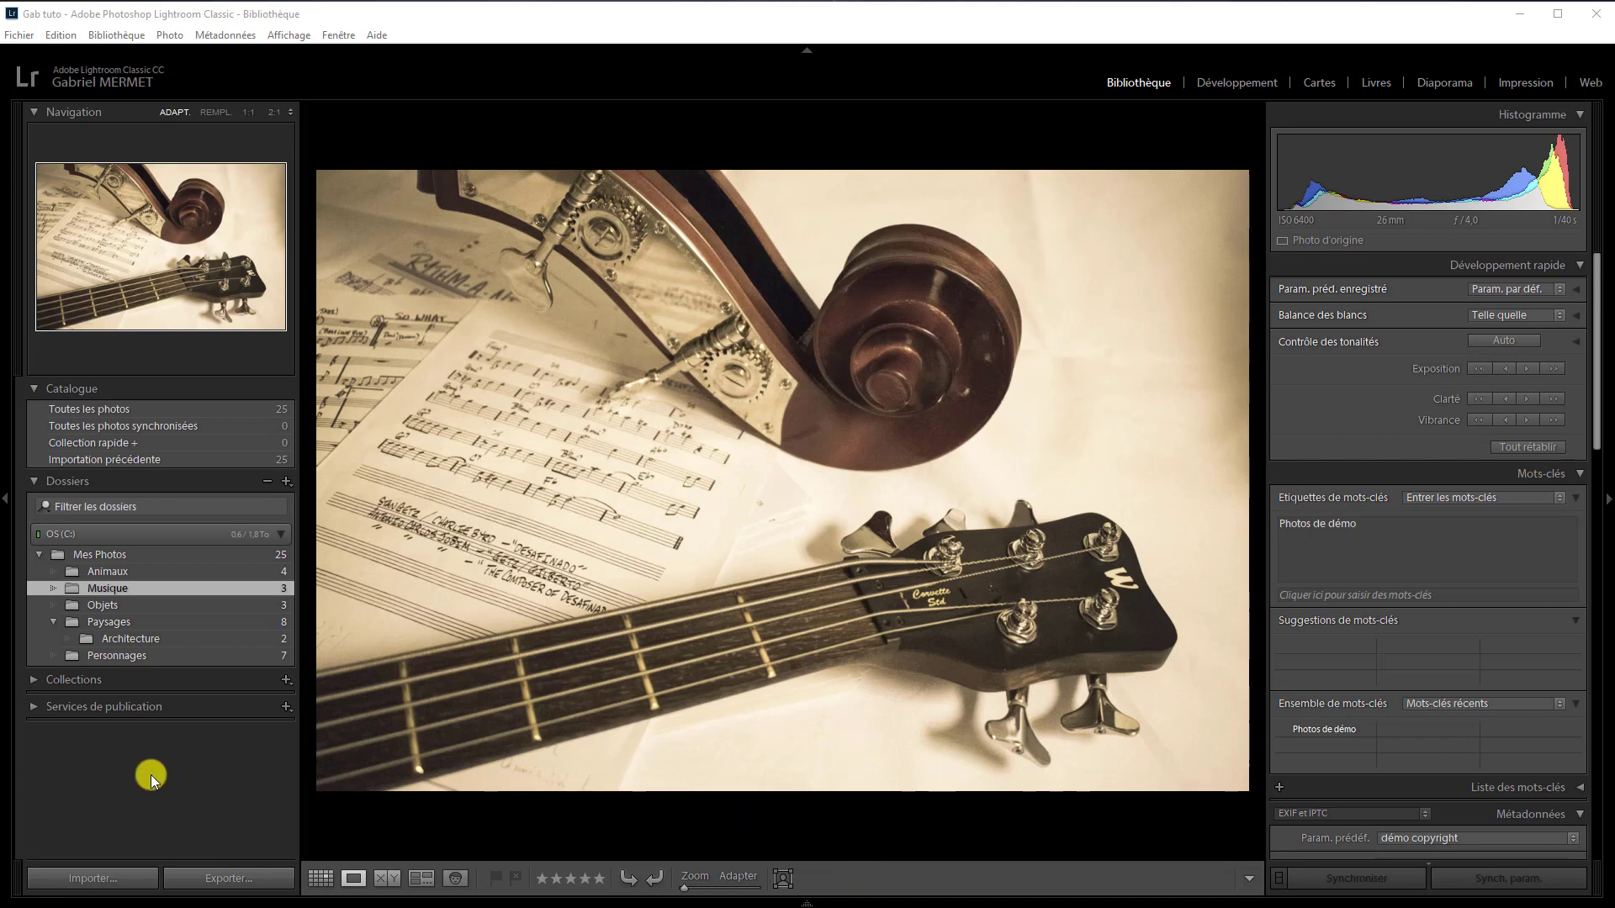
- Open the import window to list the 24 photos on the camera card
{"action": "left_click", "coordinate": [93, 878]}
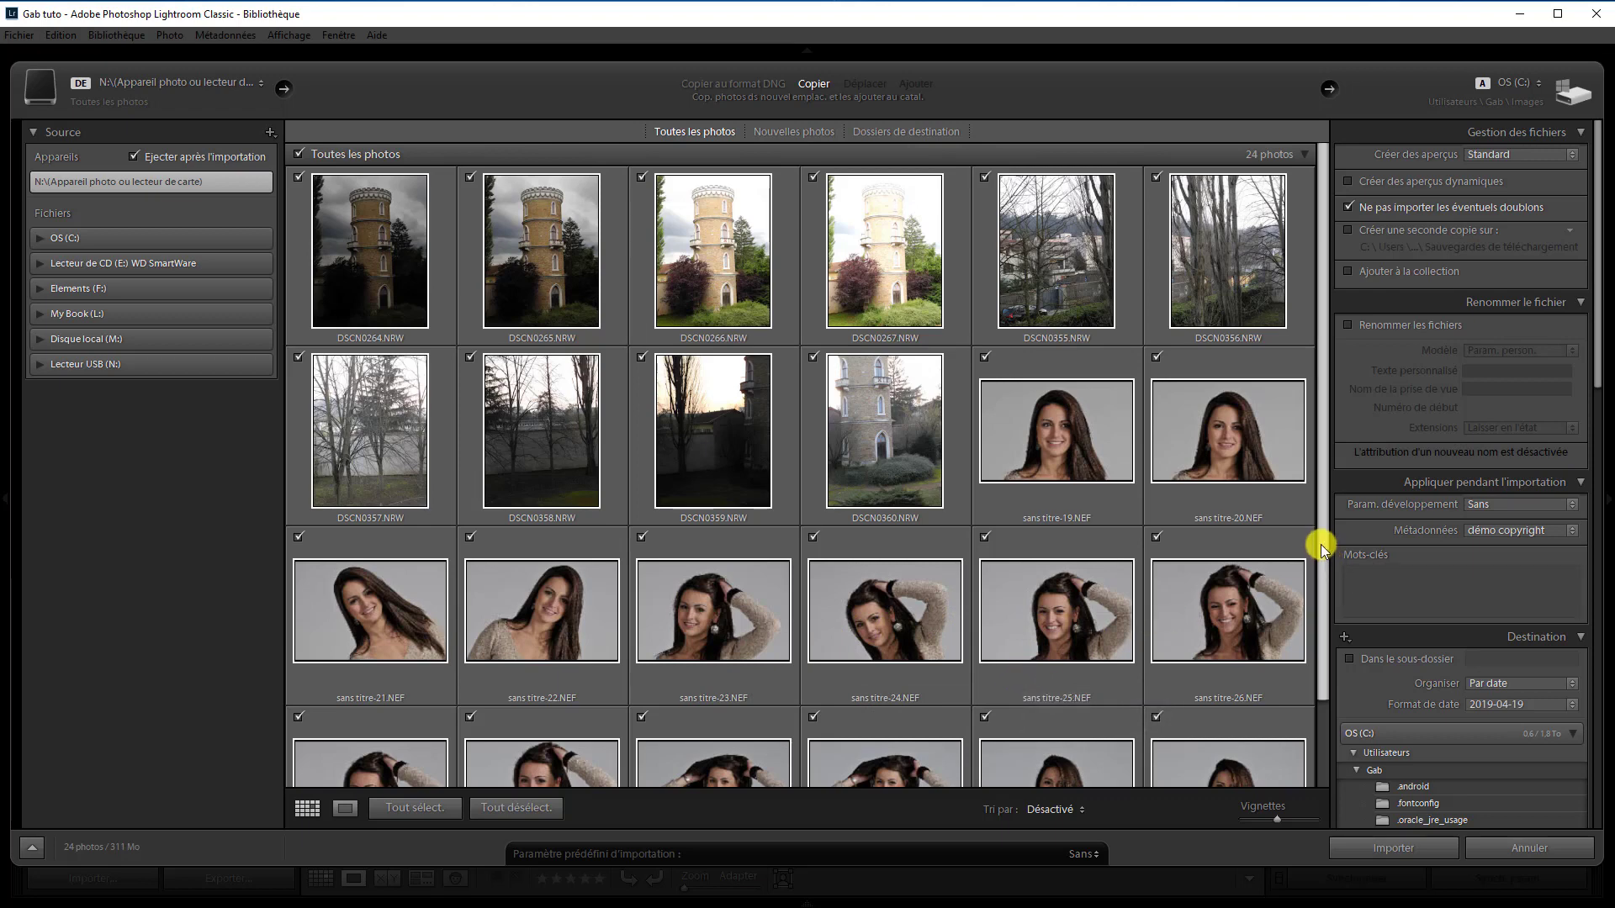
- Scroll the thumbnail grid and import panels to review previews, duplicates, renaming and date-based destination
{"action": "left_click_drag", "start_coordinate": [1320, 540], "coordinate": [1305, 646]}
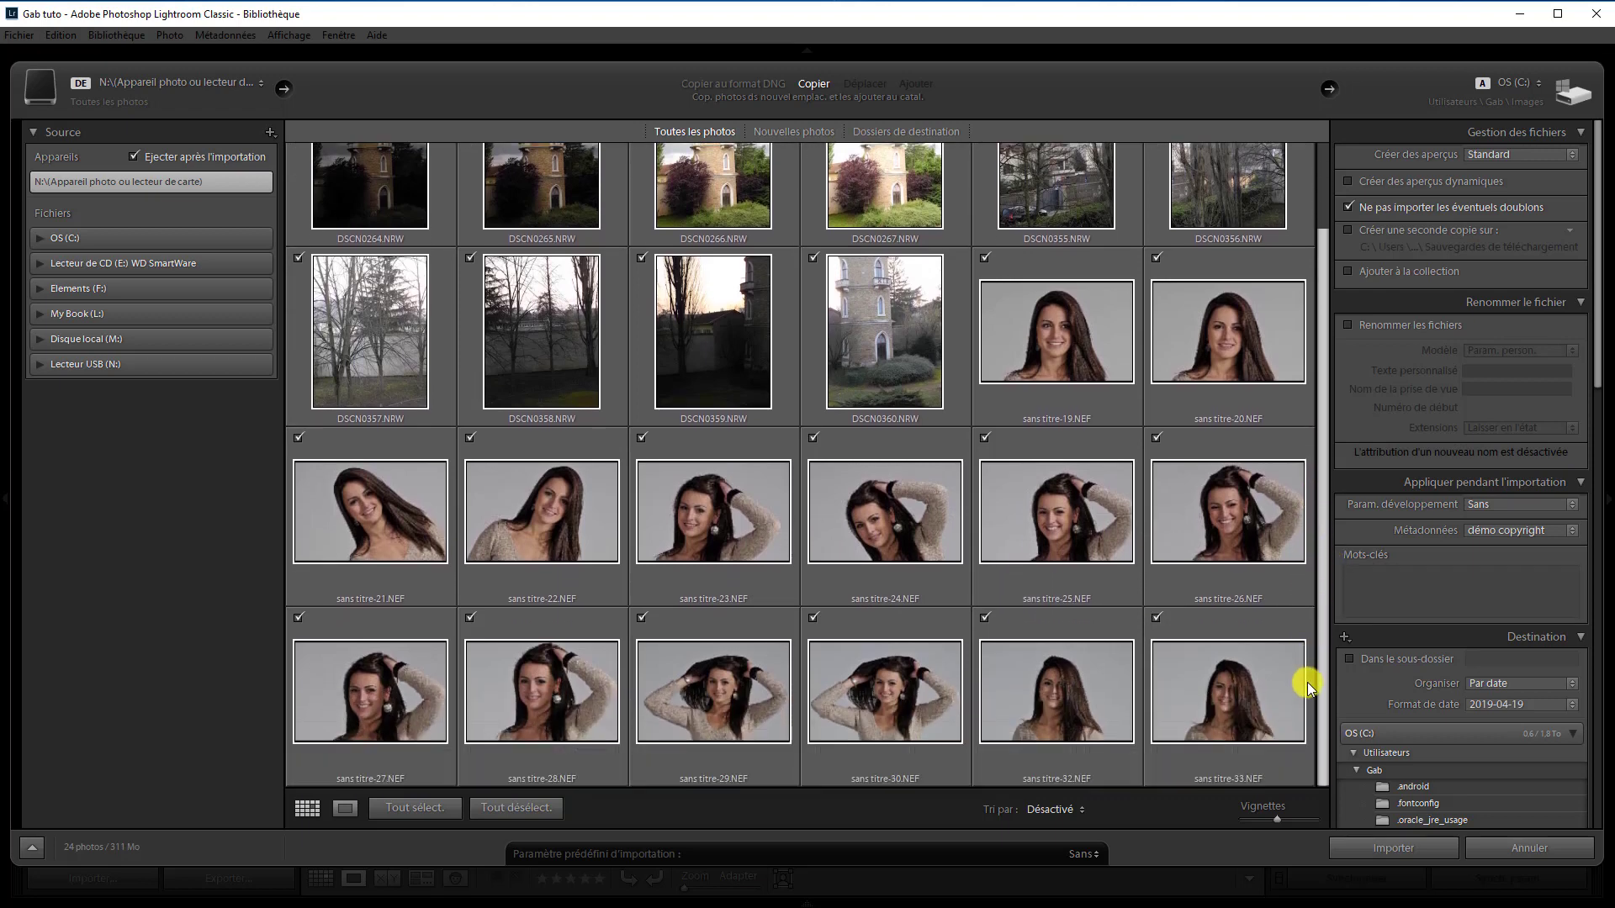
{"action": "left_click_drag", "start_coordinate": [1332, 620], "coordinate": [1346, 498]}
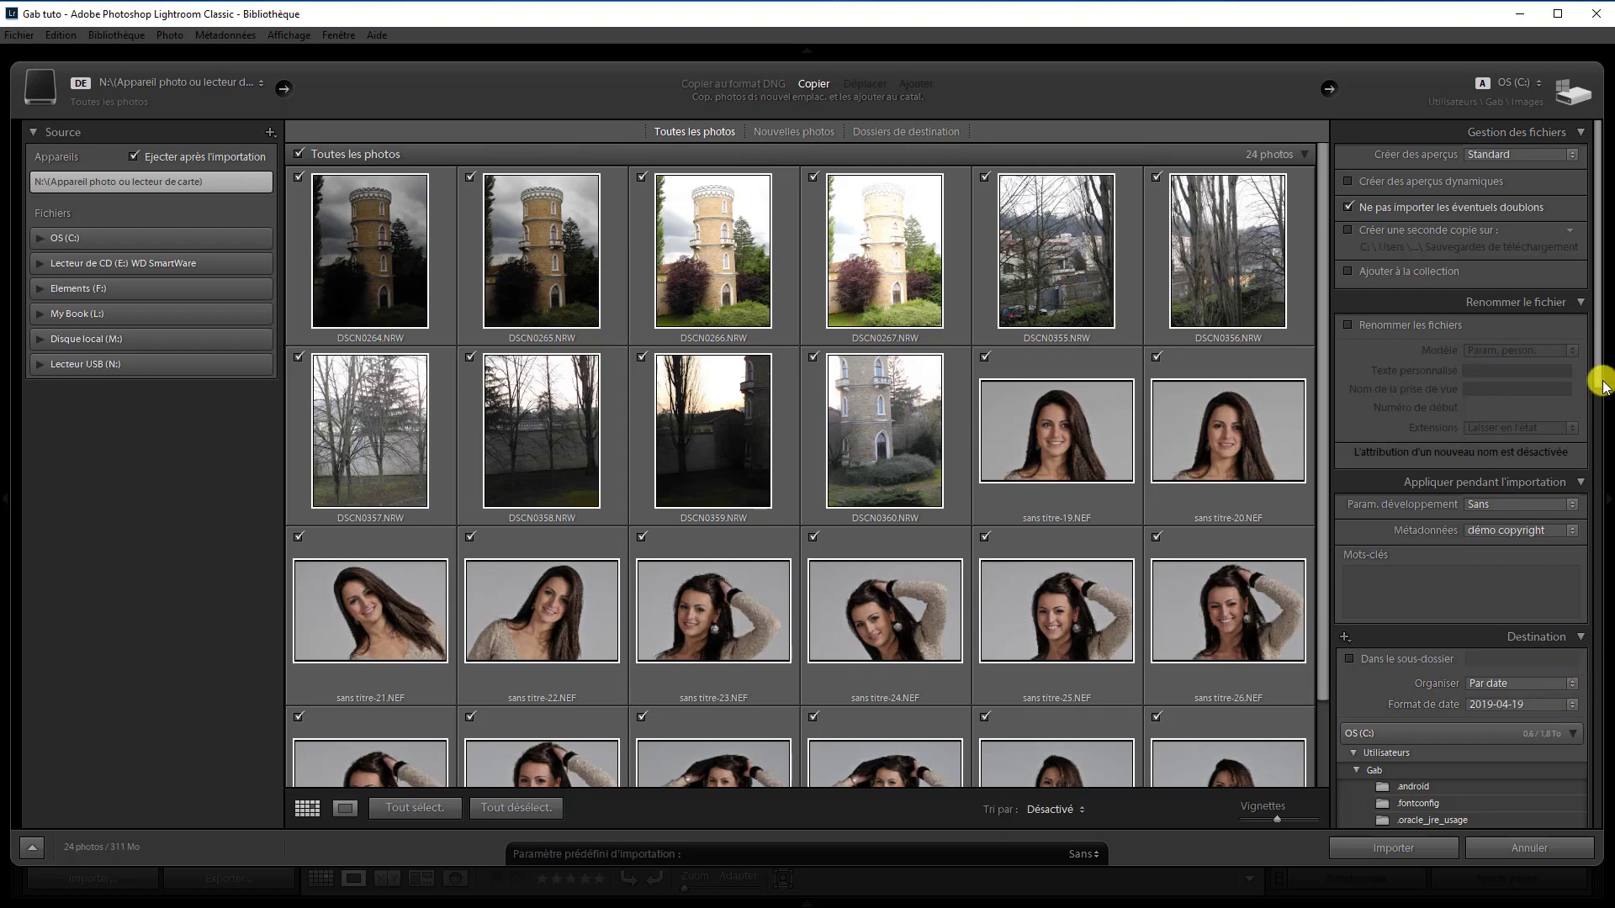
{"action": "left_click_drag", "start_coordinate": [1598, 372], "coordinate": [1585, 576]}
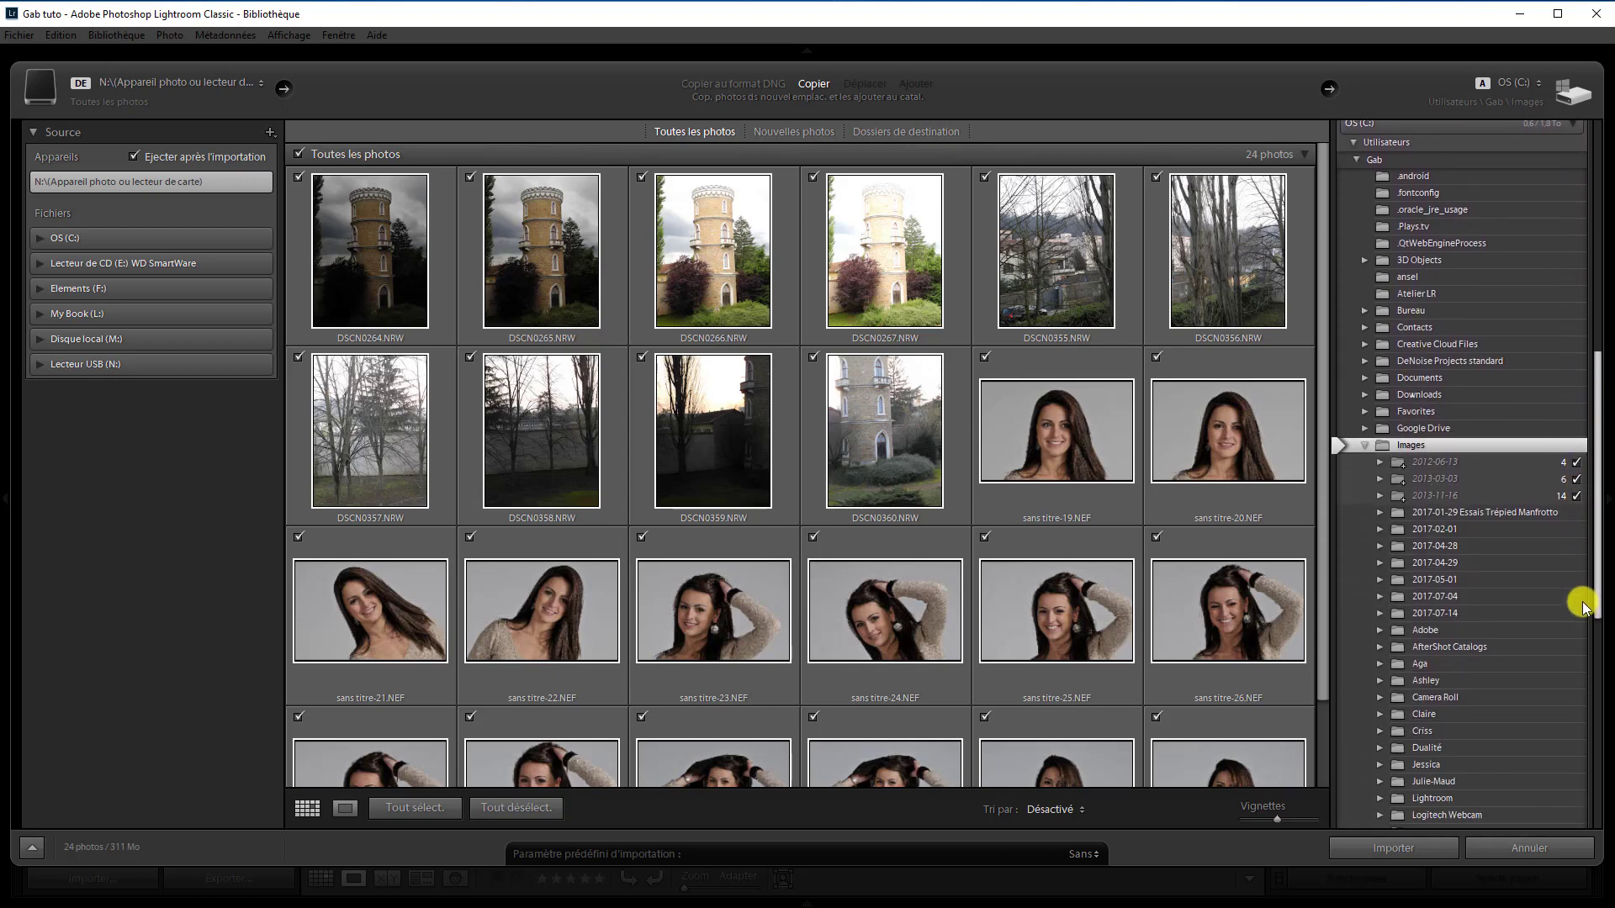
{"action": "left_click_drag", "start_coordinate": [1585, 576], "coordinate": [1603, 337]}
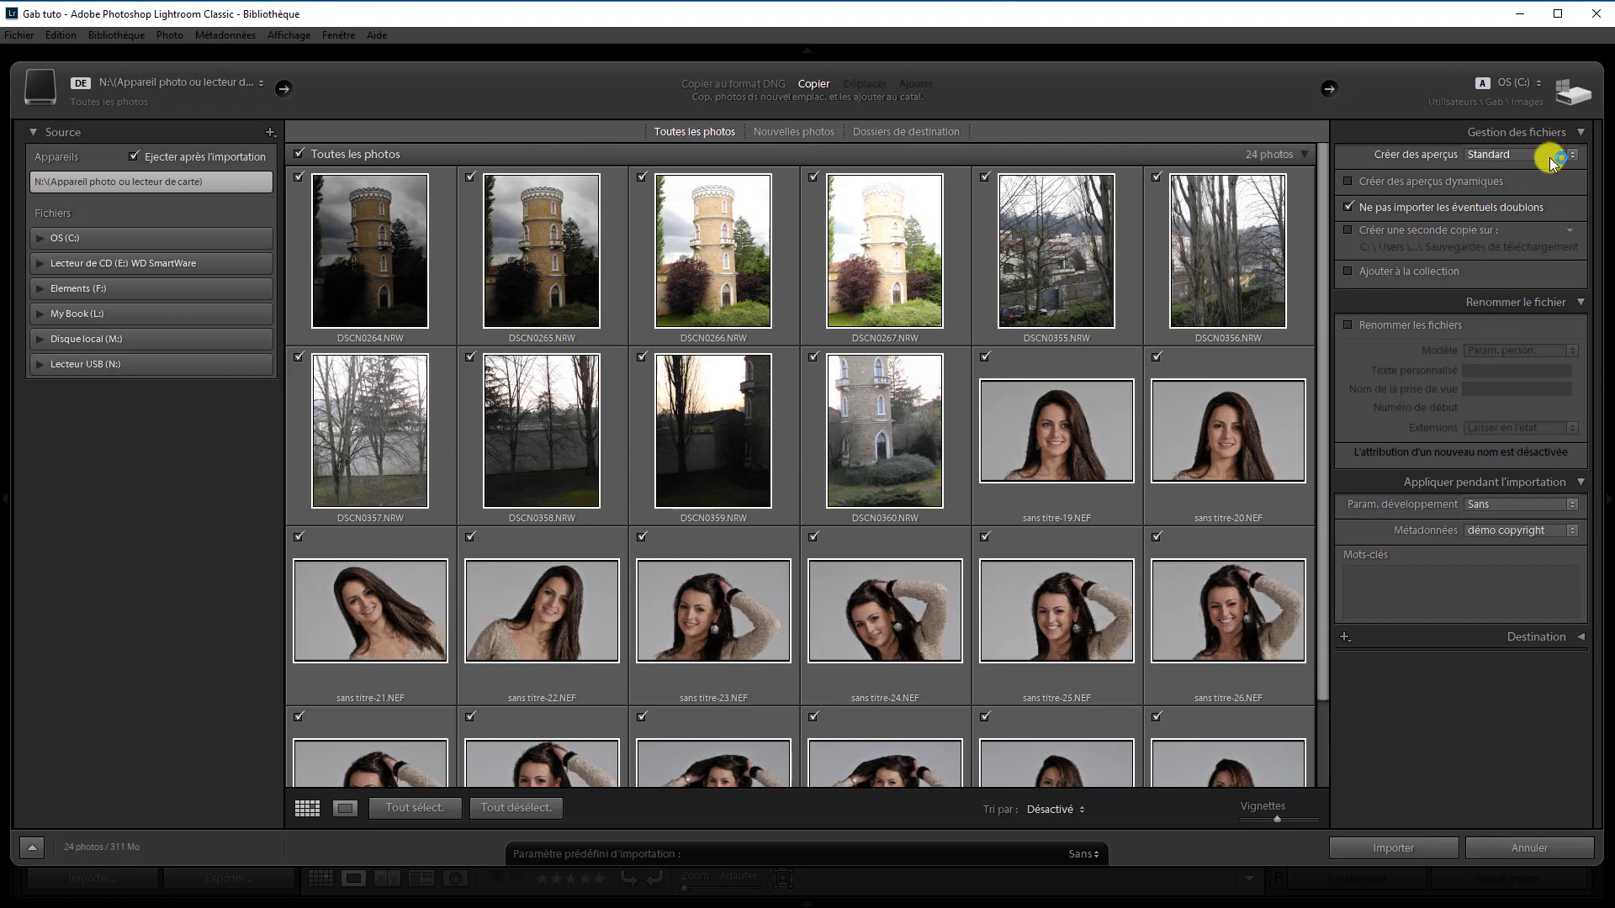
- Collapse the Renommer le fichier and Appliquer pendant l'importation panels
{"action": "left_click", "coordinate": [1578, 304]}
{"action": "left_click", "coordinate": [1585, 328]}
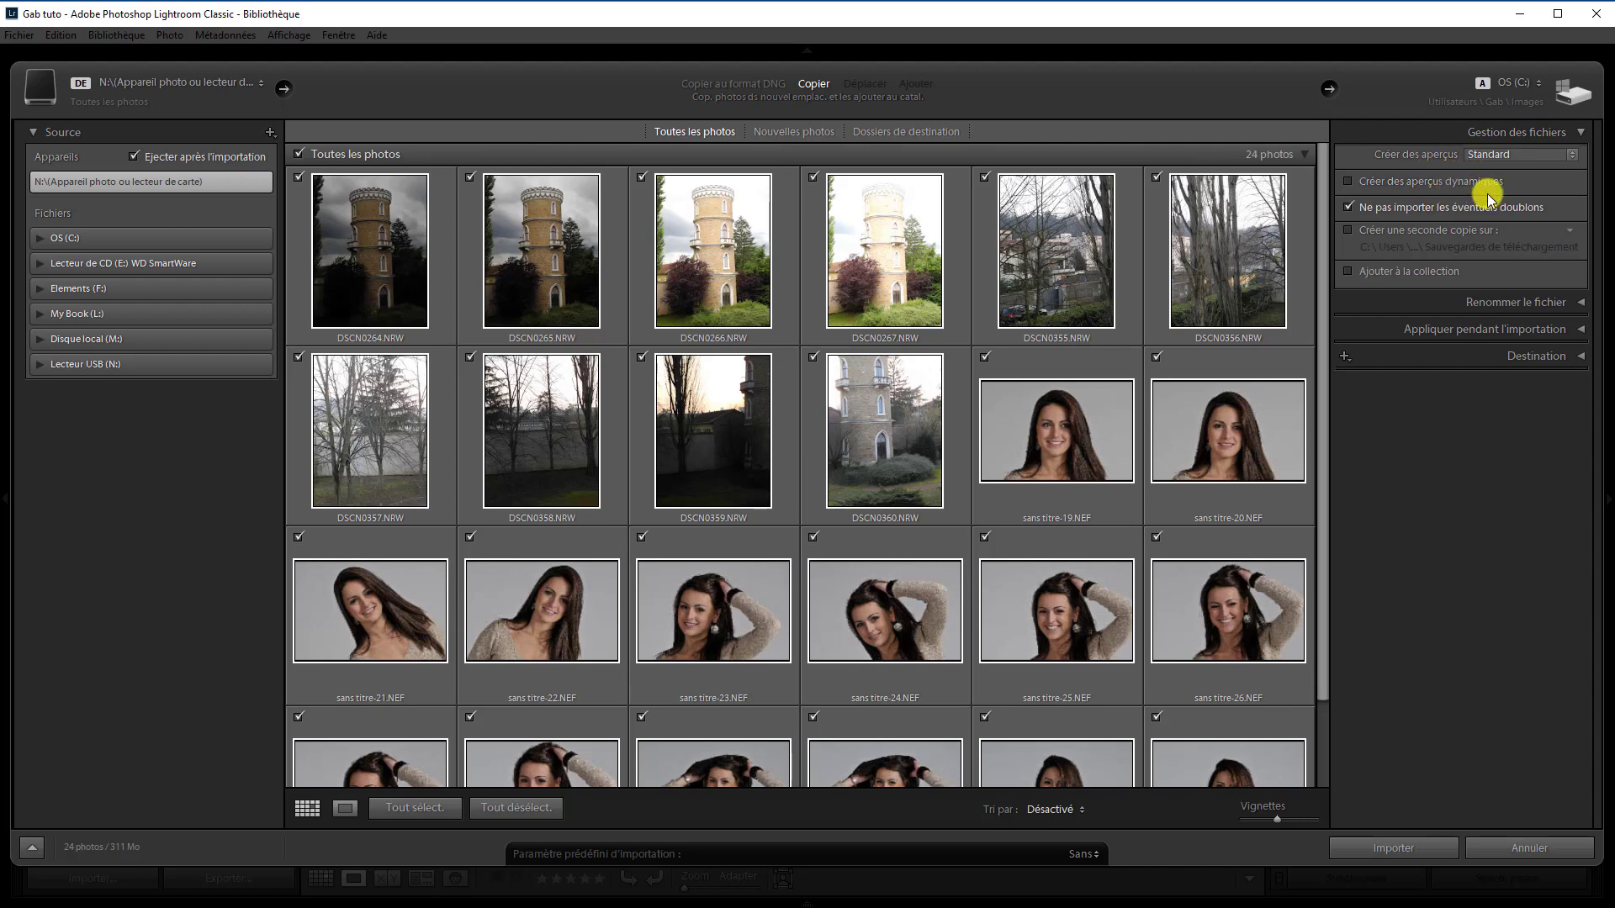
{"action": "left_click", "coordinate": [1571, 156]}
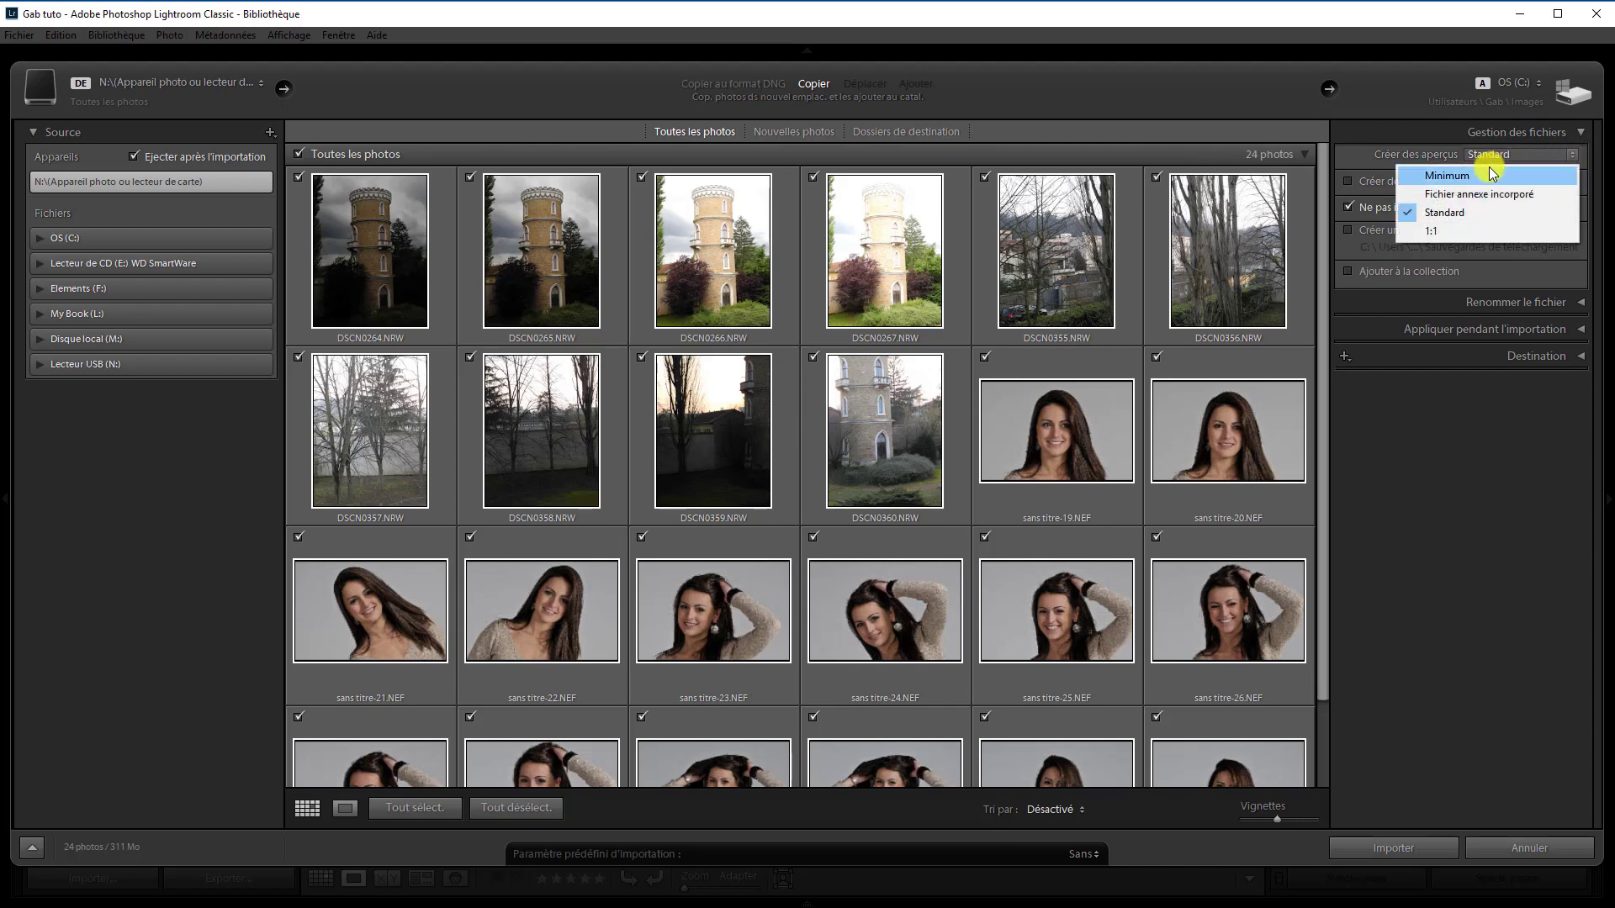
{"action": "left_click", "coordinate": [1349, 155]}
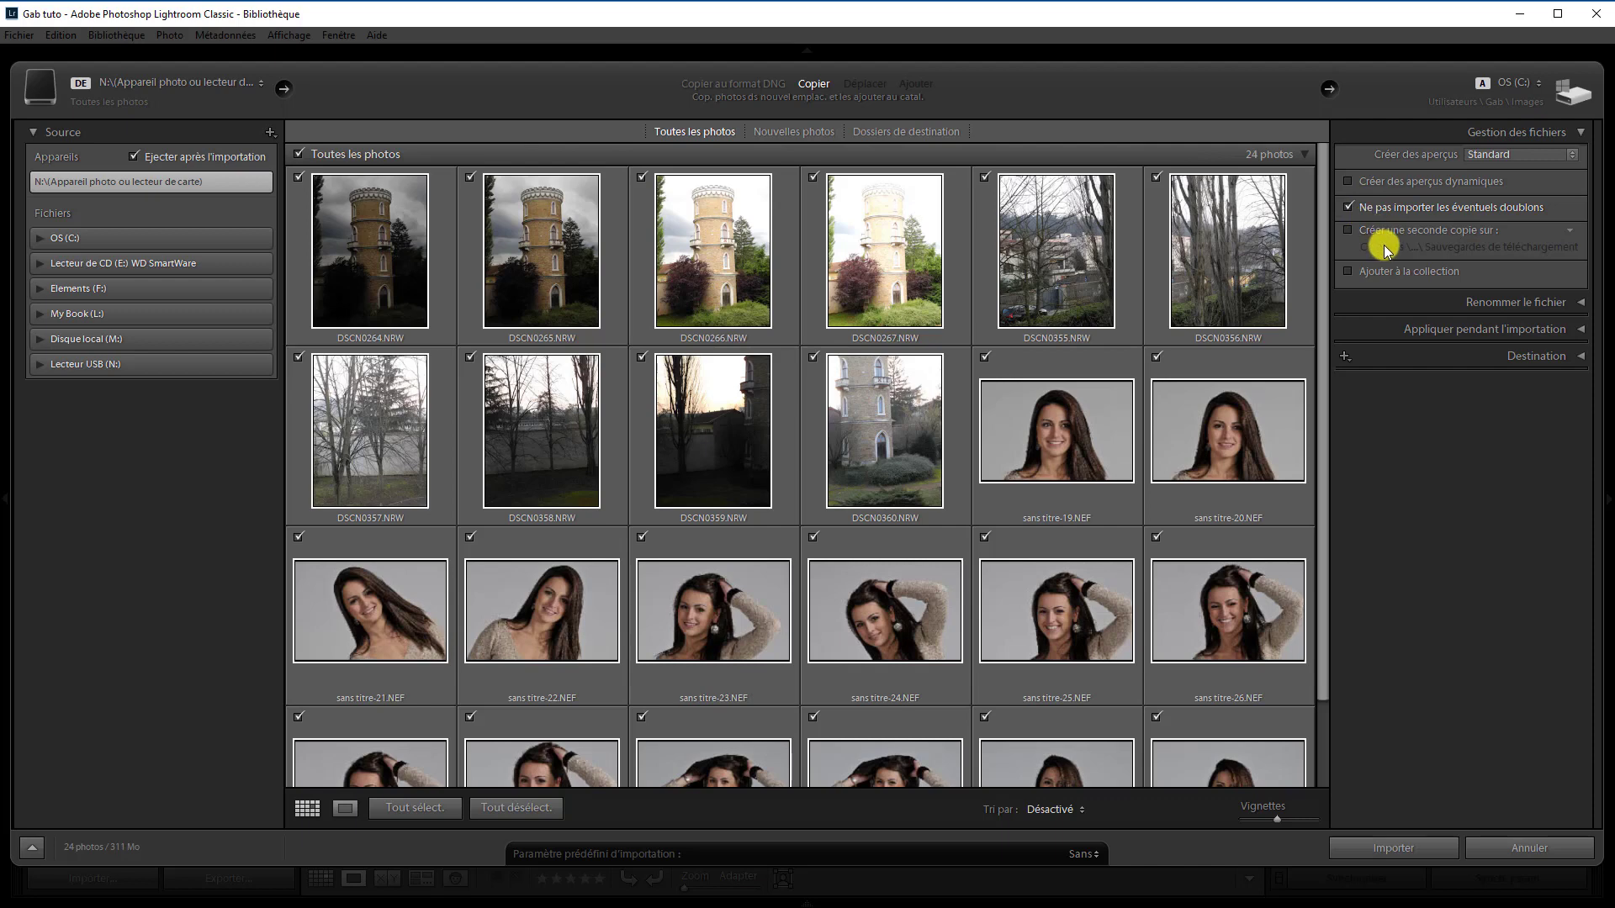
- Leave the second backup copy turned off and expand the file renaming options
{"action": "left_click", "coordinate": [1348, 229]}
{"action": "left_click", "coordinate": [1347, 227]}
{"action": "left_click", "coordinate": [1580, 304]}
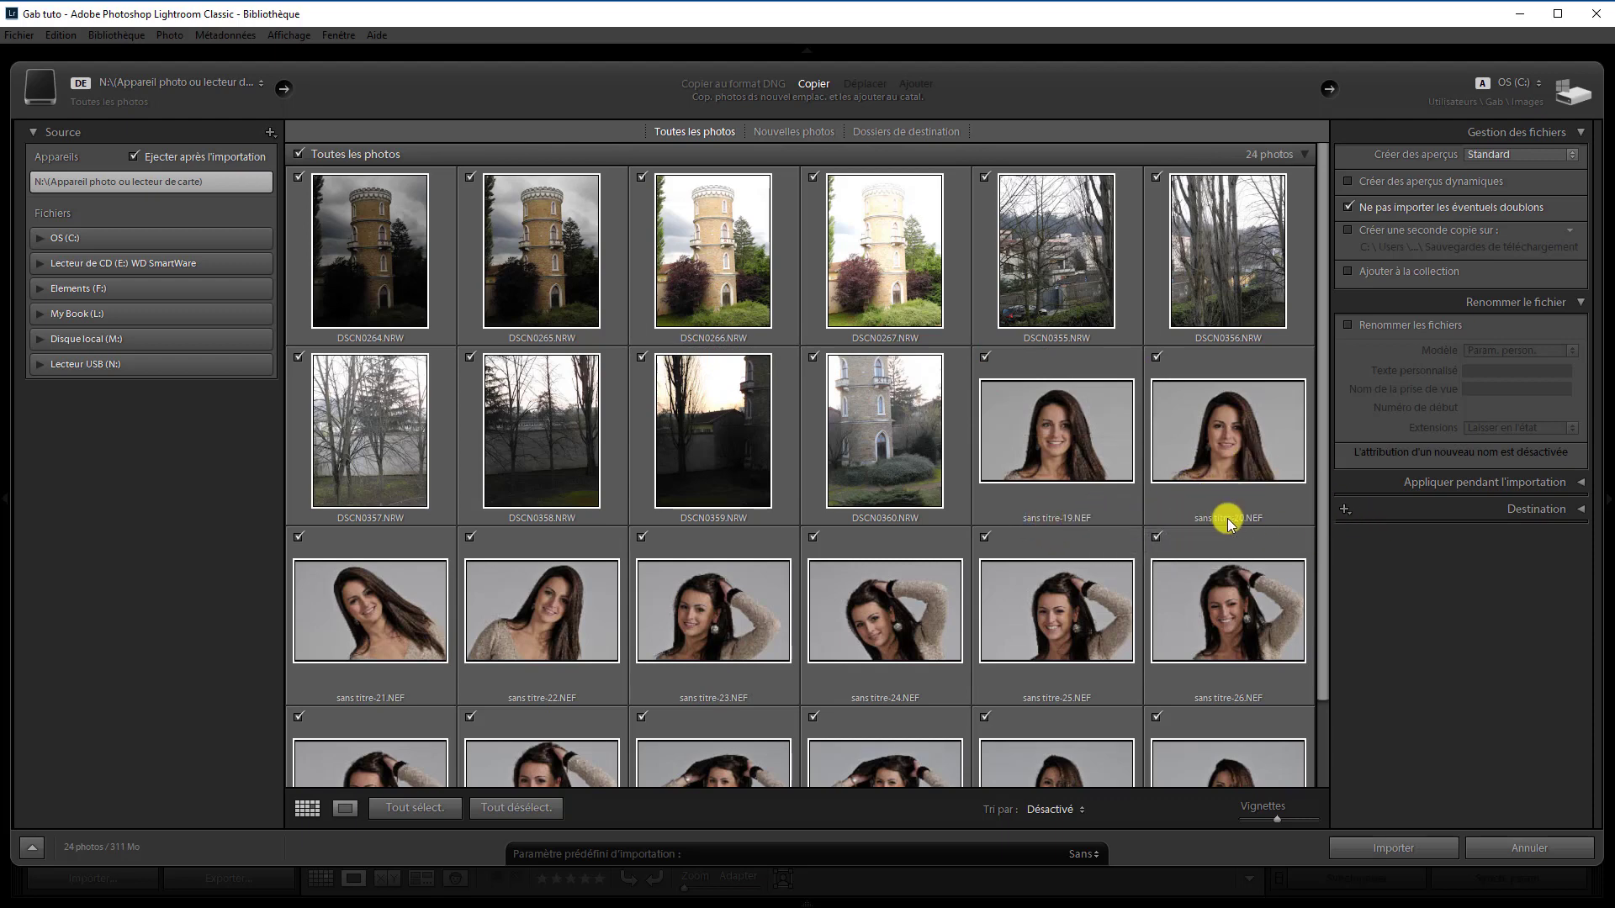
- Turn on file renaming and open the filename template editor from the Modèle menu
{"action": "left_click", "coordinate": [1349, 326]}
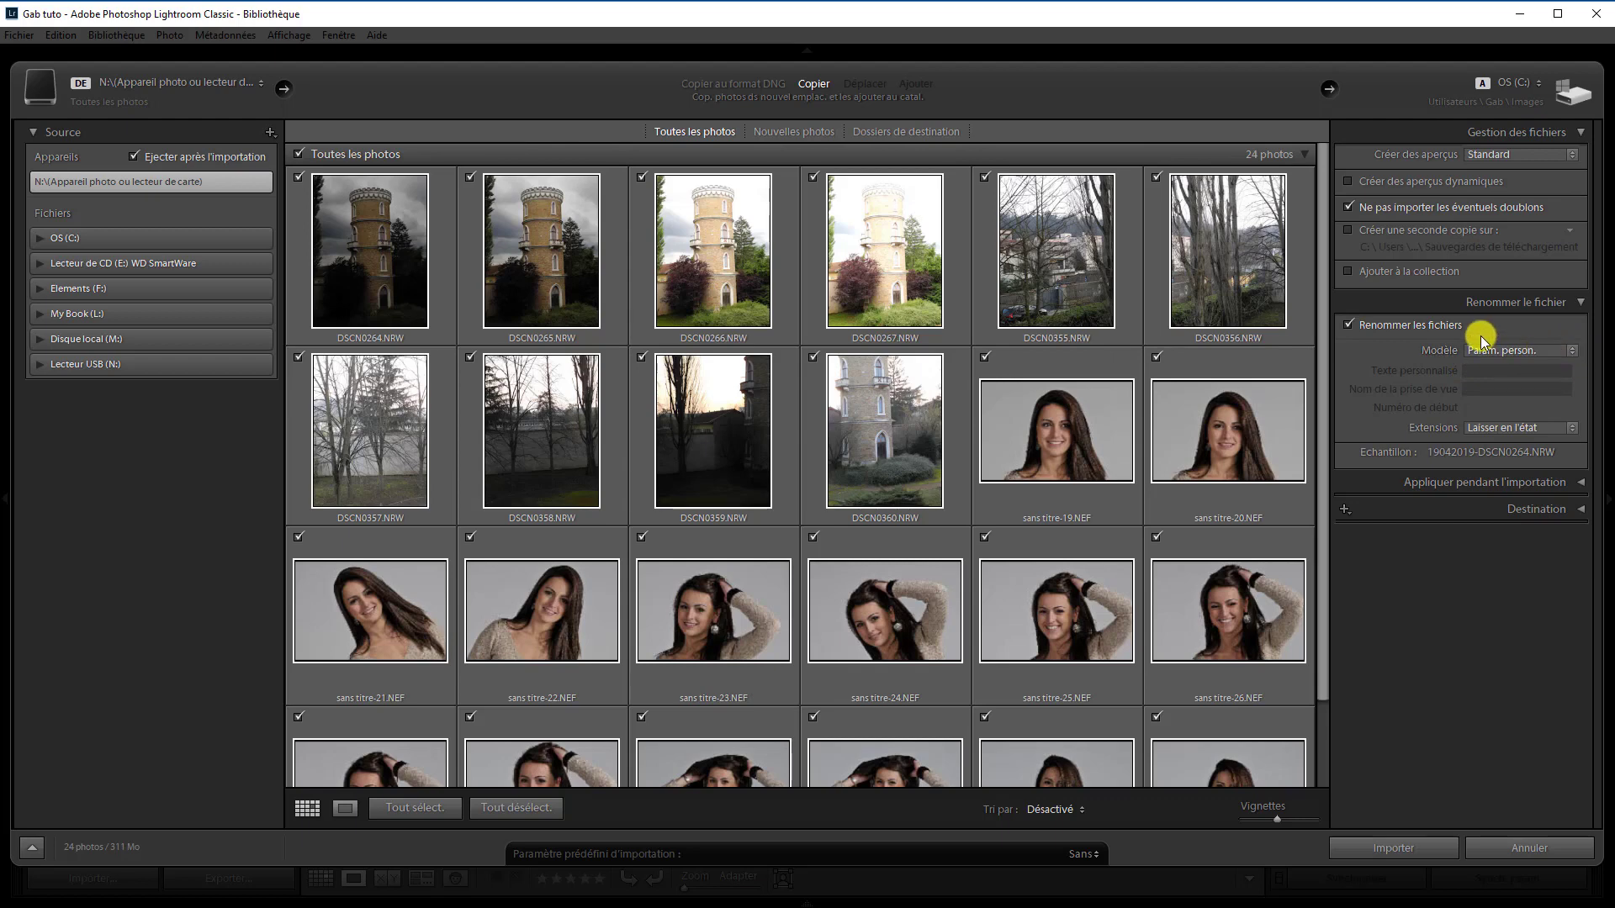
{"action": "left_click", "coordinate": [1571, 351]}
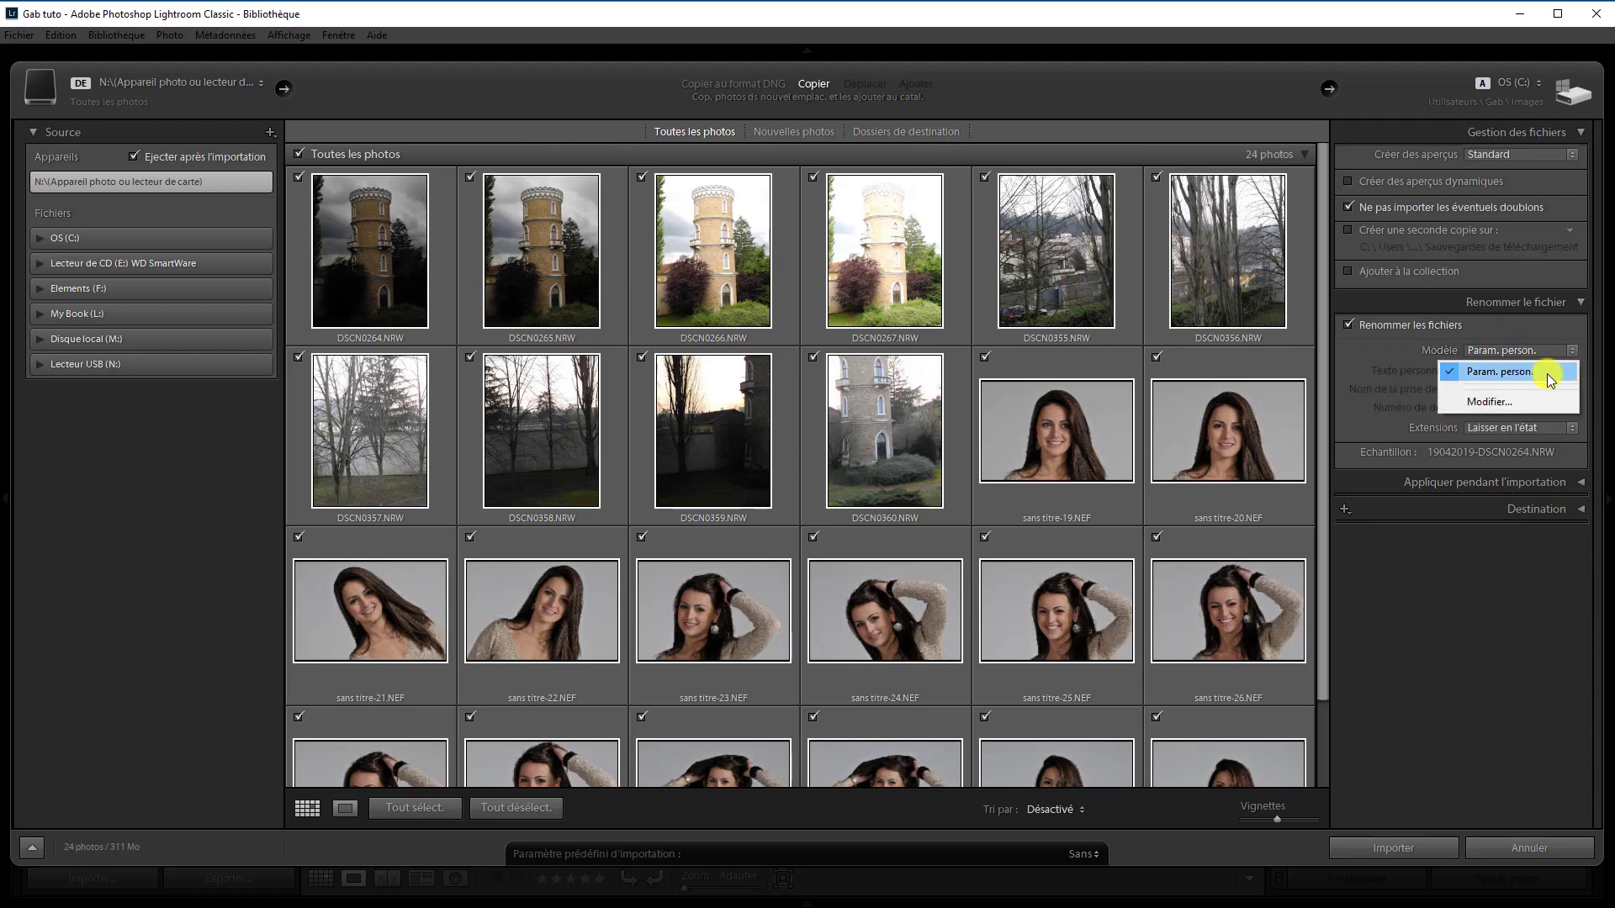
{"action": "left_click", "coordinate": [1507, 402]}
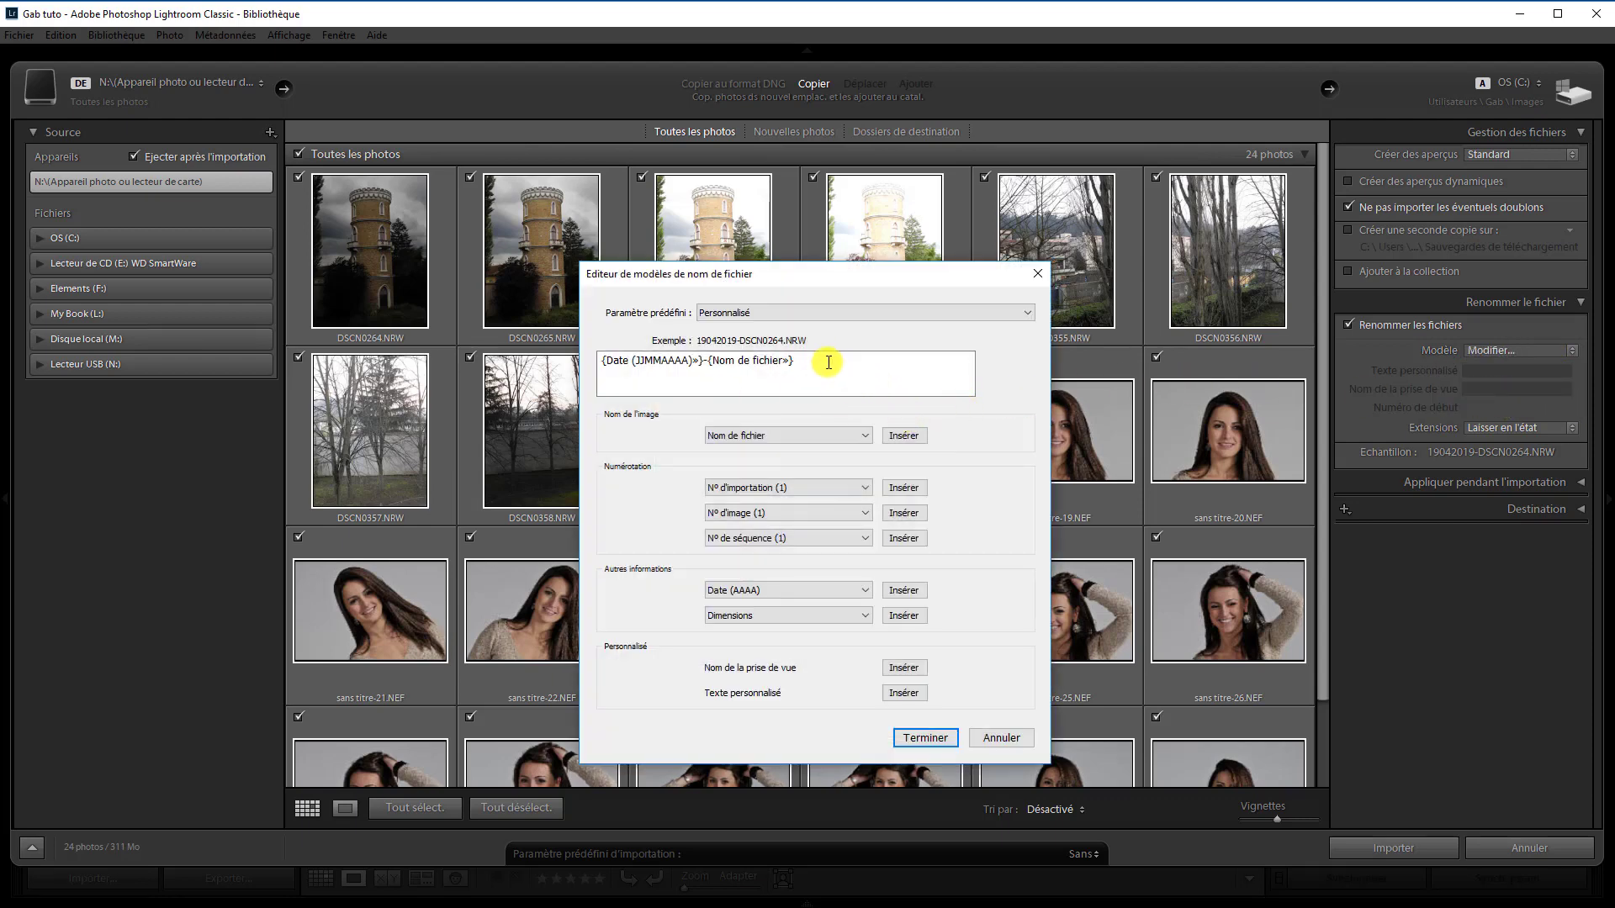
- Replace the filename template with 'HDR-Pano_' followed by a simple sequence number
{"action": "left_click_drag", "start_coordinate": [829, 363], "coordinate": [579, 333]}
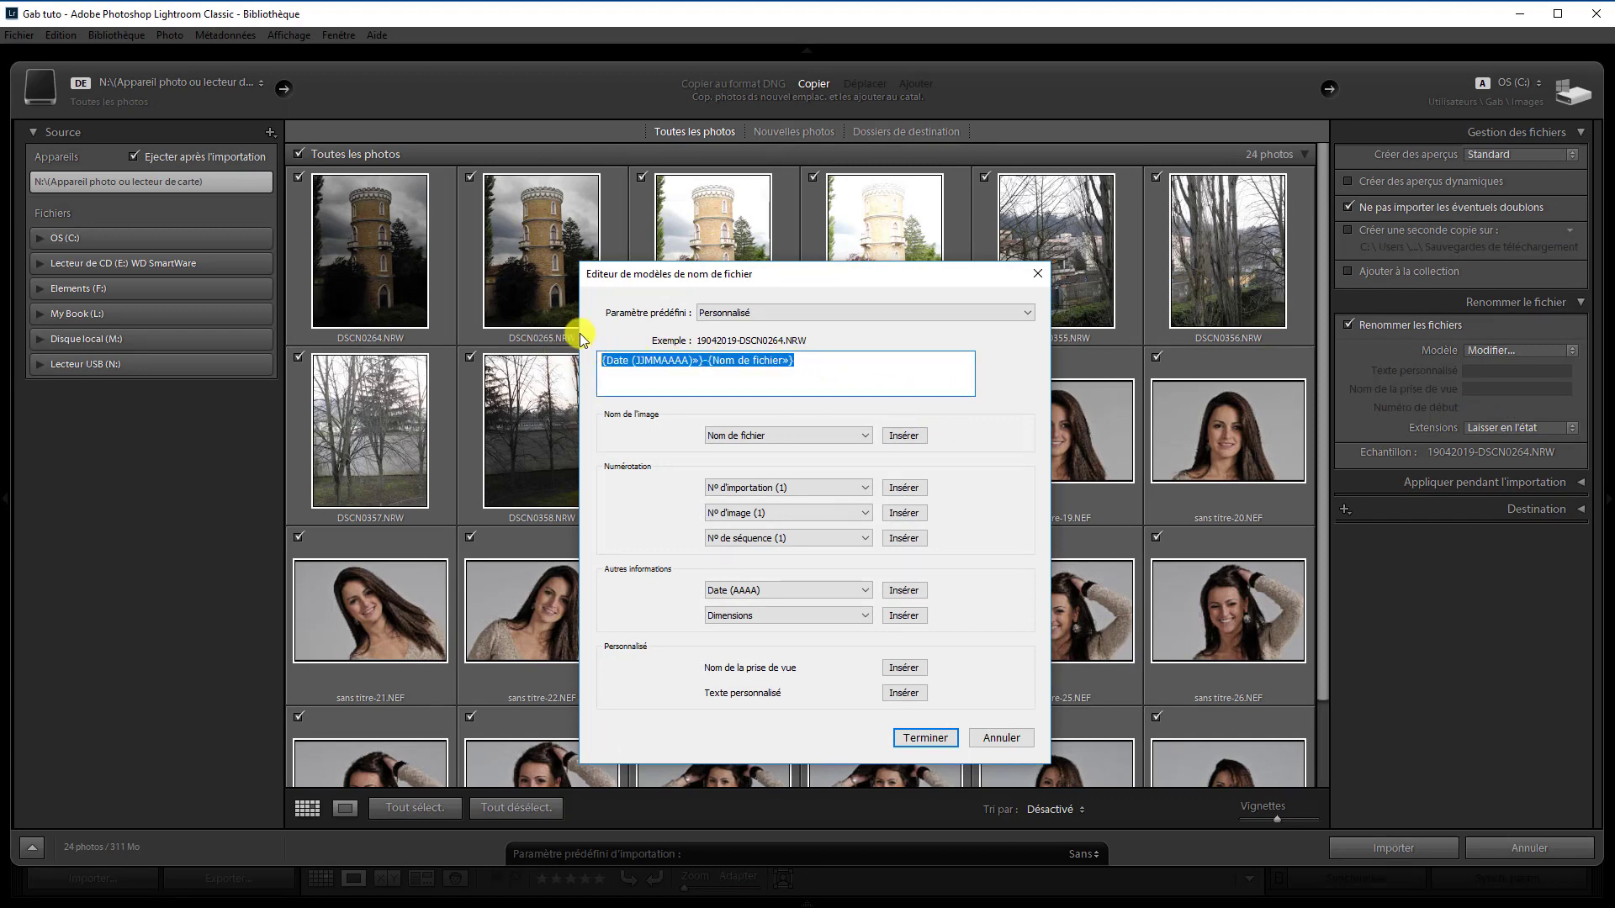
{"action": "key", "text": "BackSpace"}
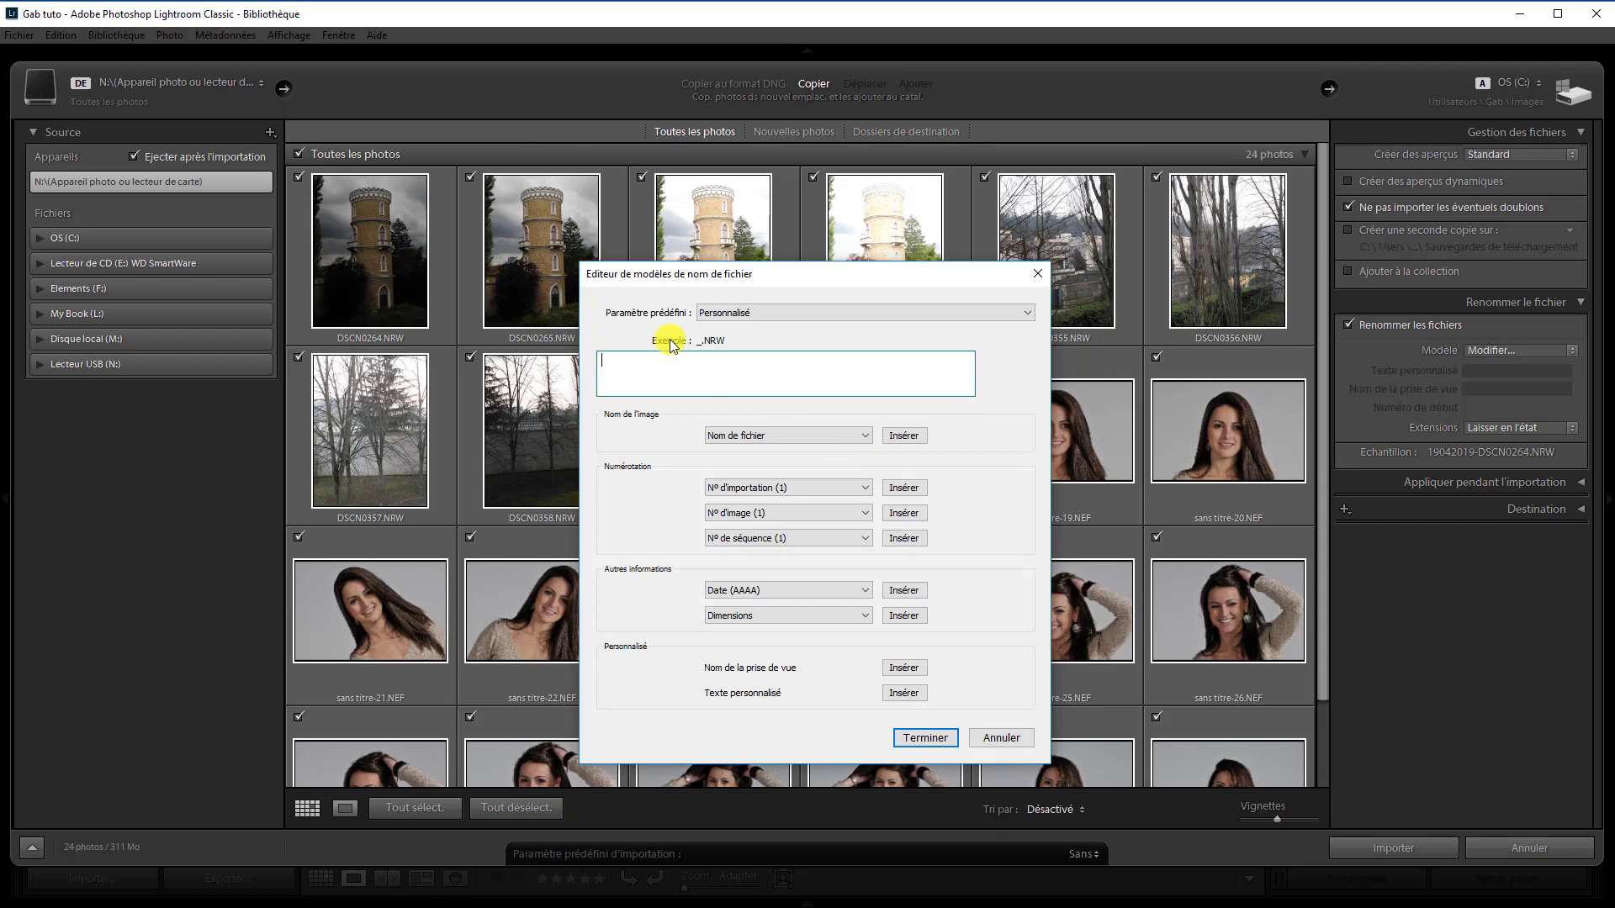
{"action": "type", "text": "H"}
{"action": "type", "text": "DR"}
{"action": "type", "text": "-Pa"}
{"action": "type", "text": "no"}
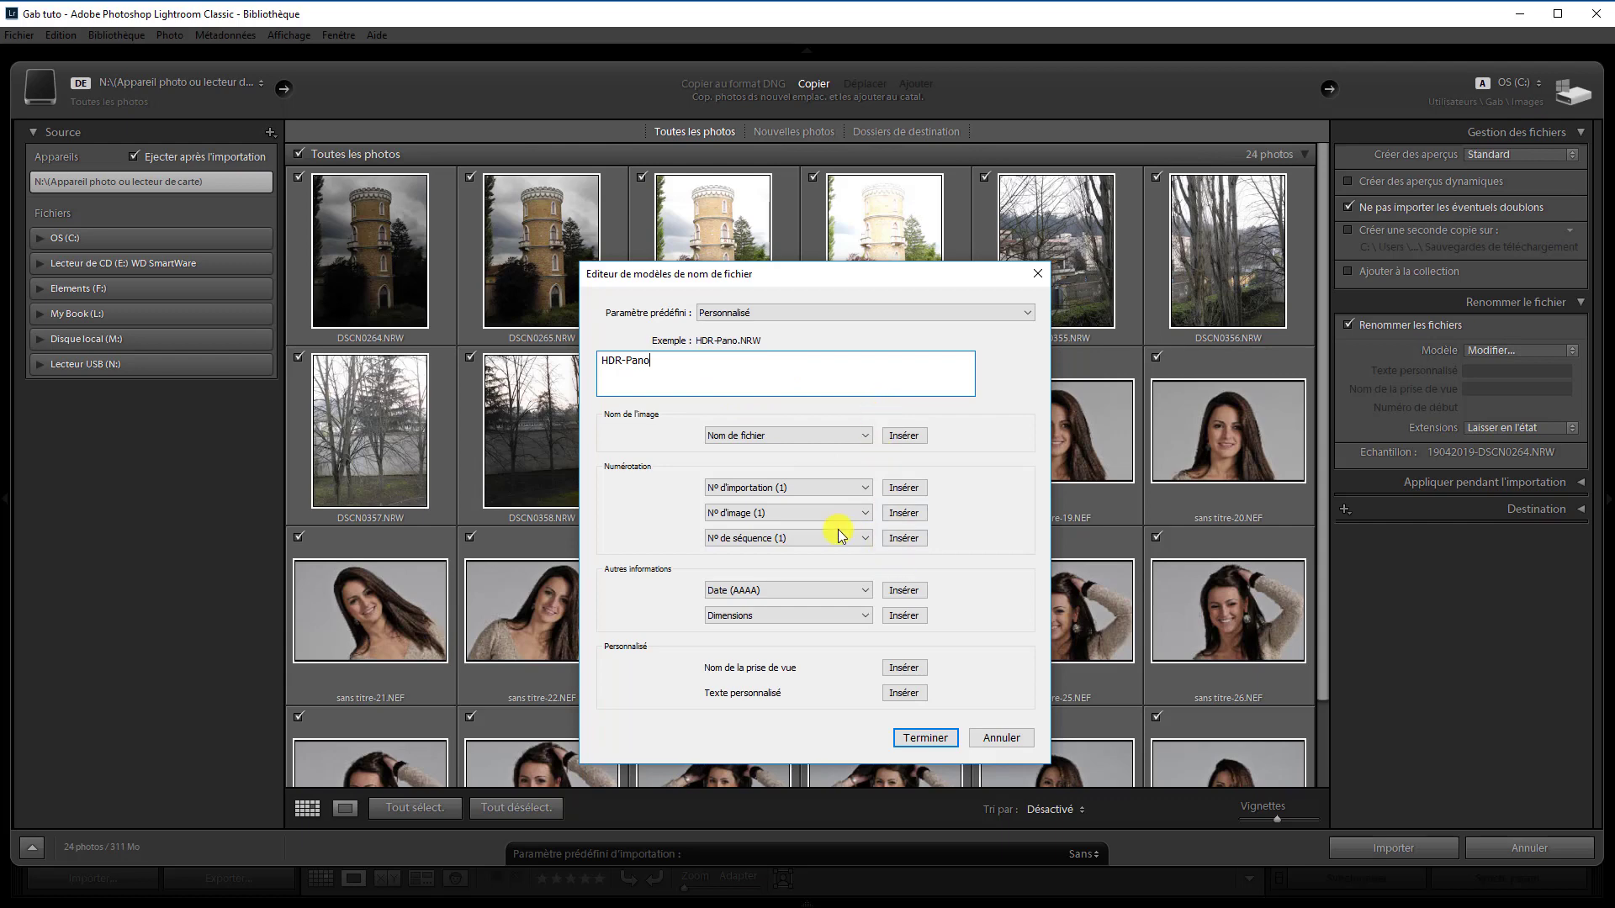
{"action": "left_click", "coordinate": [865, 538]}
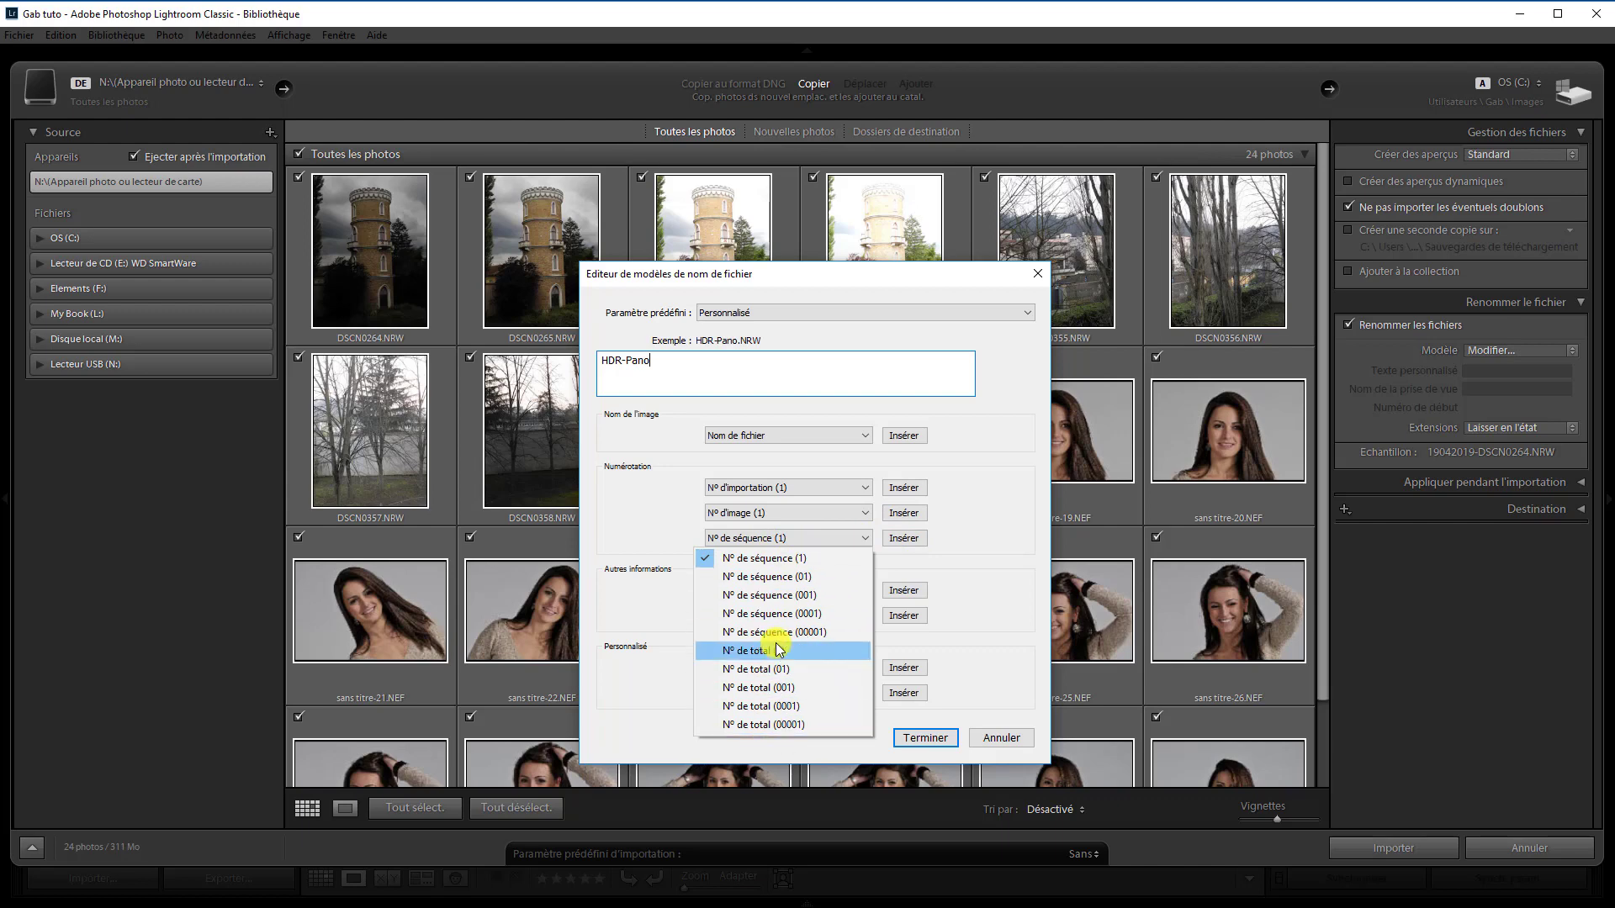
{"action": "left_click", "coordinate": [783, 559]}
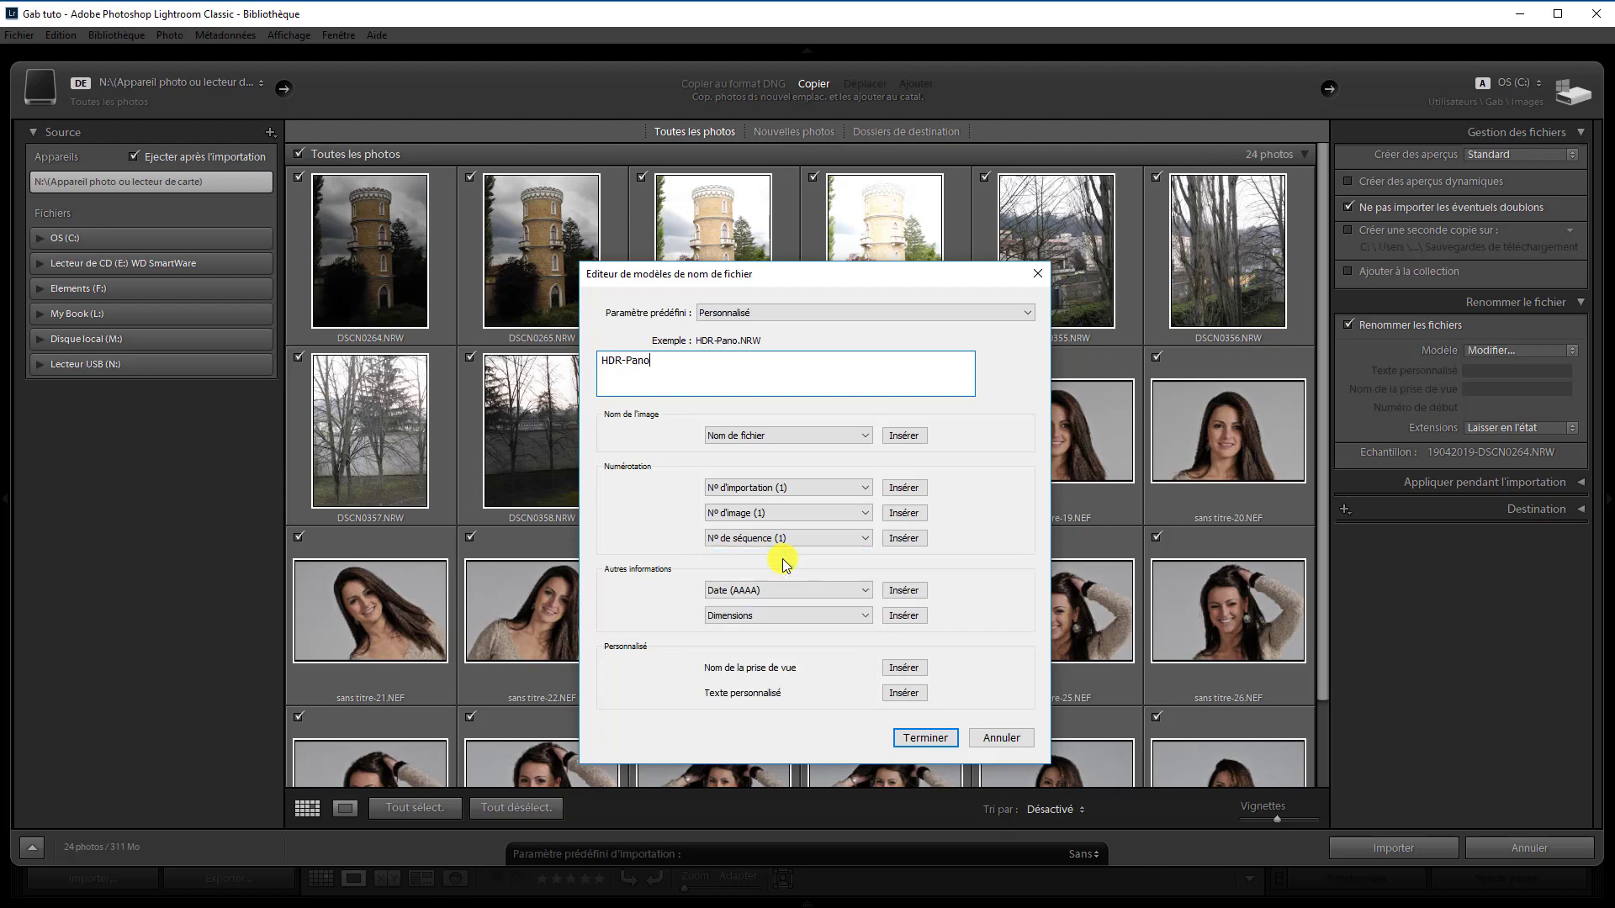
{"action": "left_click", "coordinate": [911, 543]}
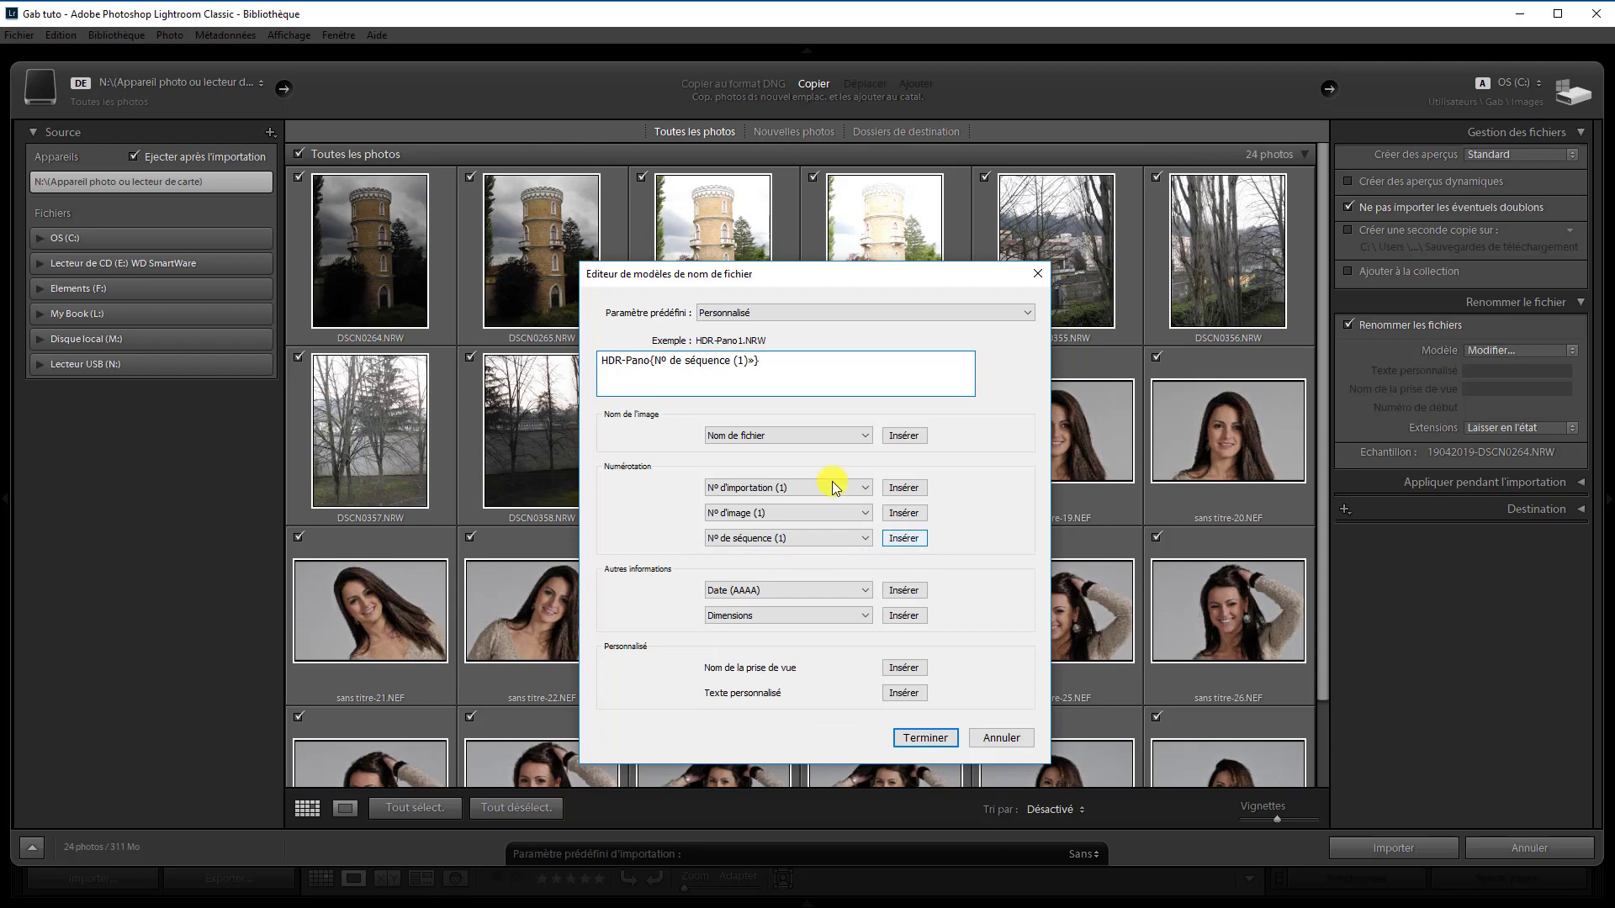
{"action": "left_click", "coordinate": [652, 362]}
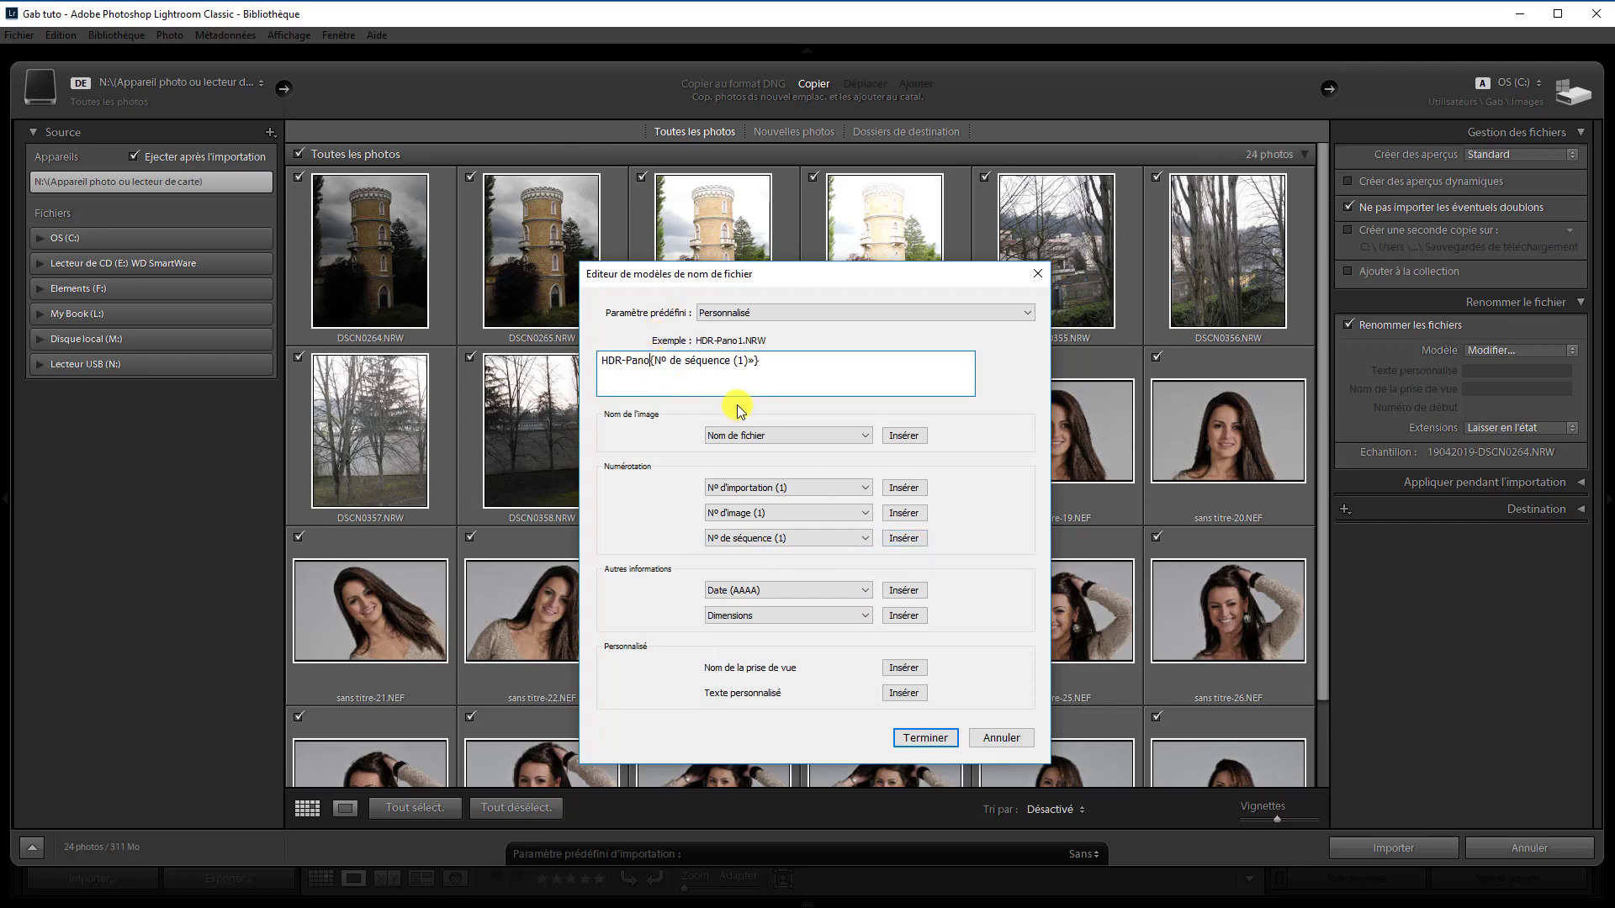
{"action": "type", "text": "_"}
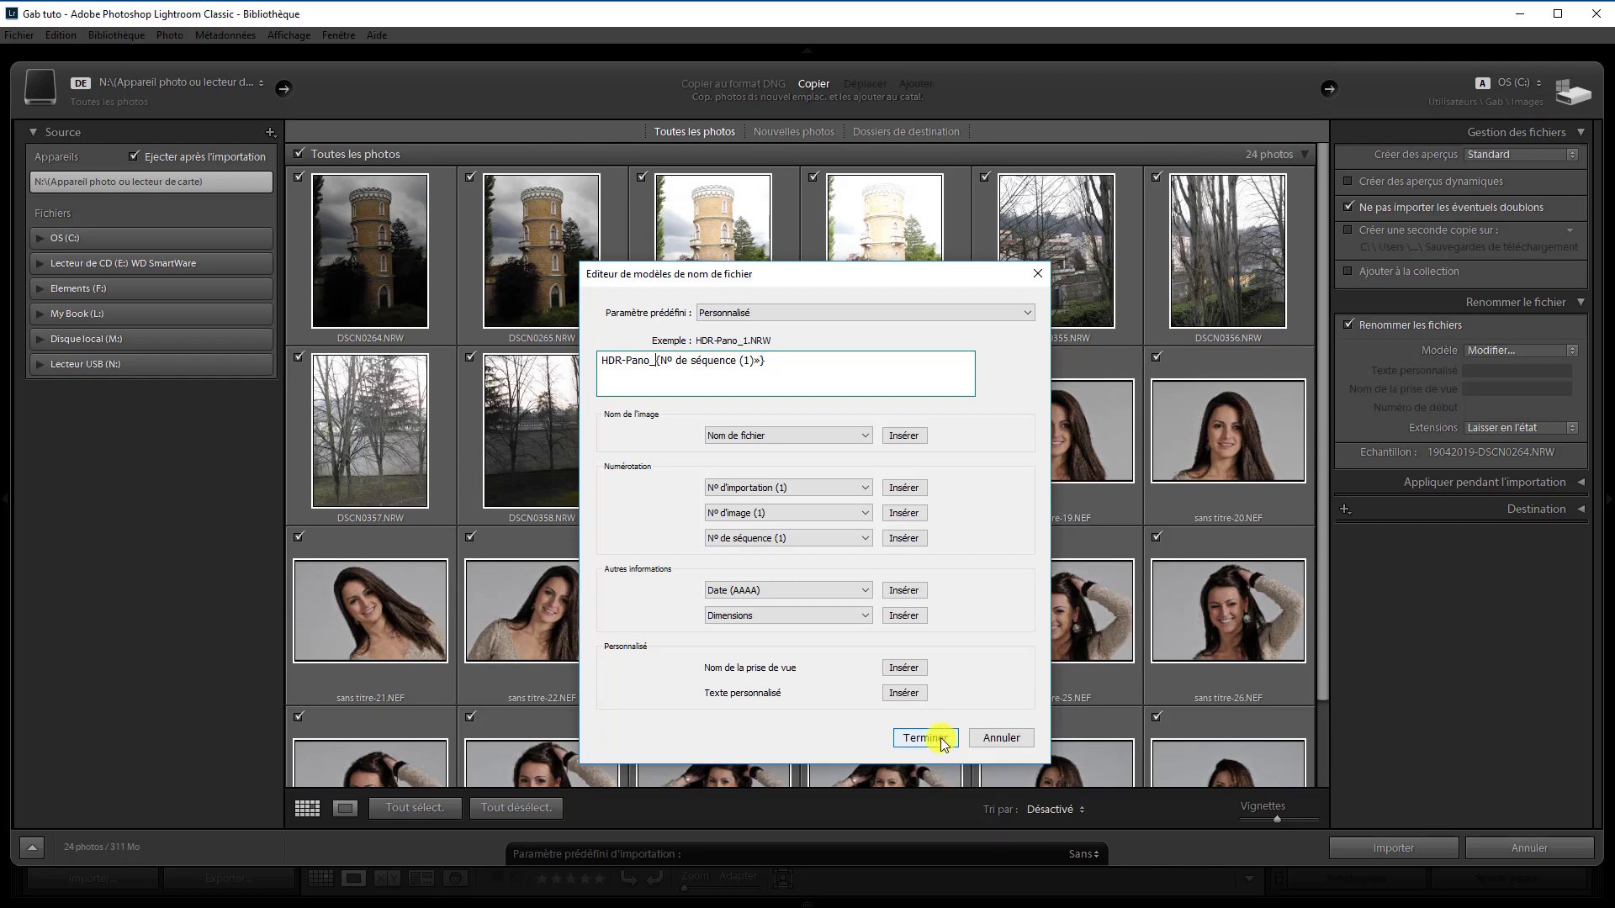
- Apply the HDR-Pano_ template and add 'Pano-HDR' as the import keyword
{"action": "left_click", "coordinate": [924, 737]}
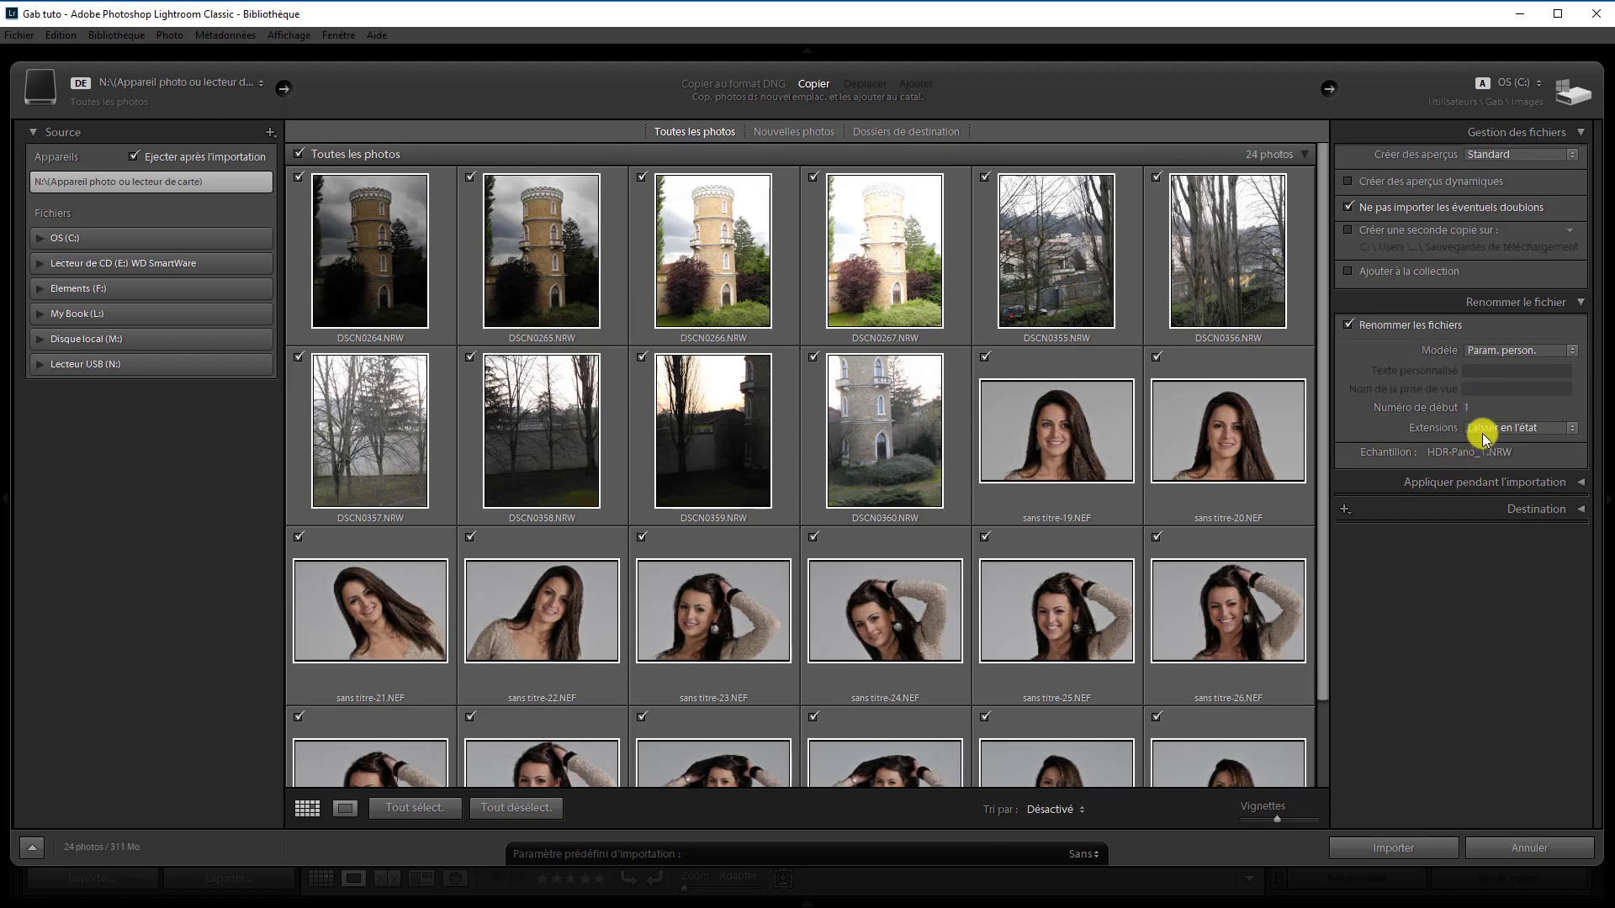
{"action": "left_click", "coordinate": [1579, 483]}
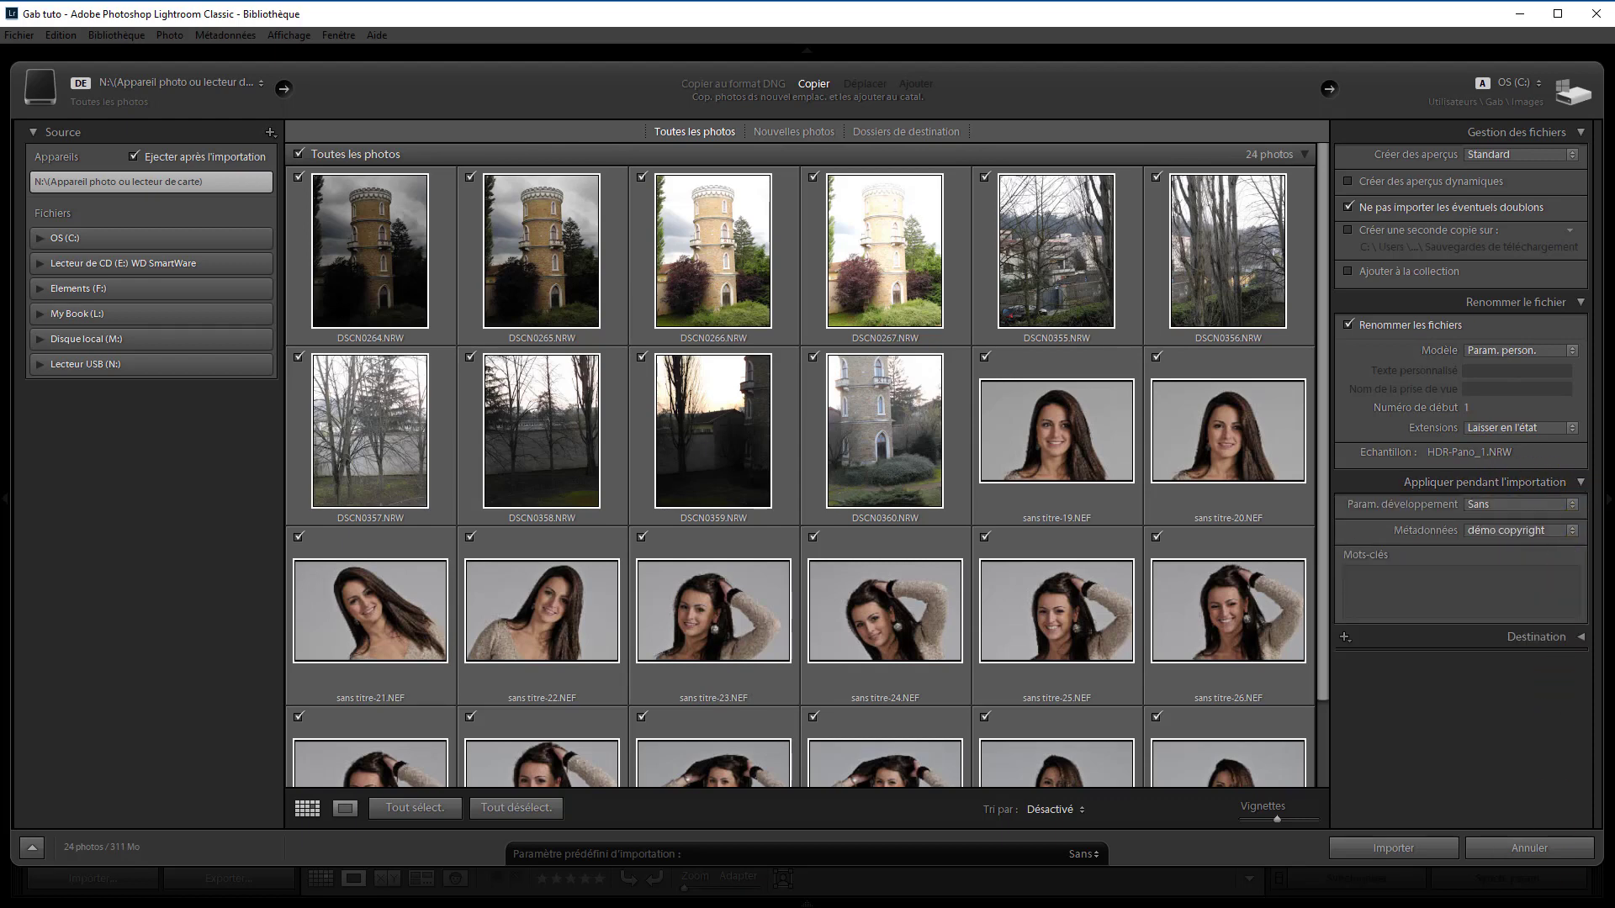
{"action": "left_click", "coordinate": [1430, 595]}
{"action": "left_click", "coordinate": [1478, 568]}
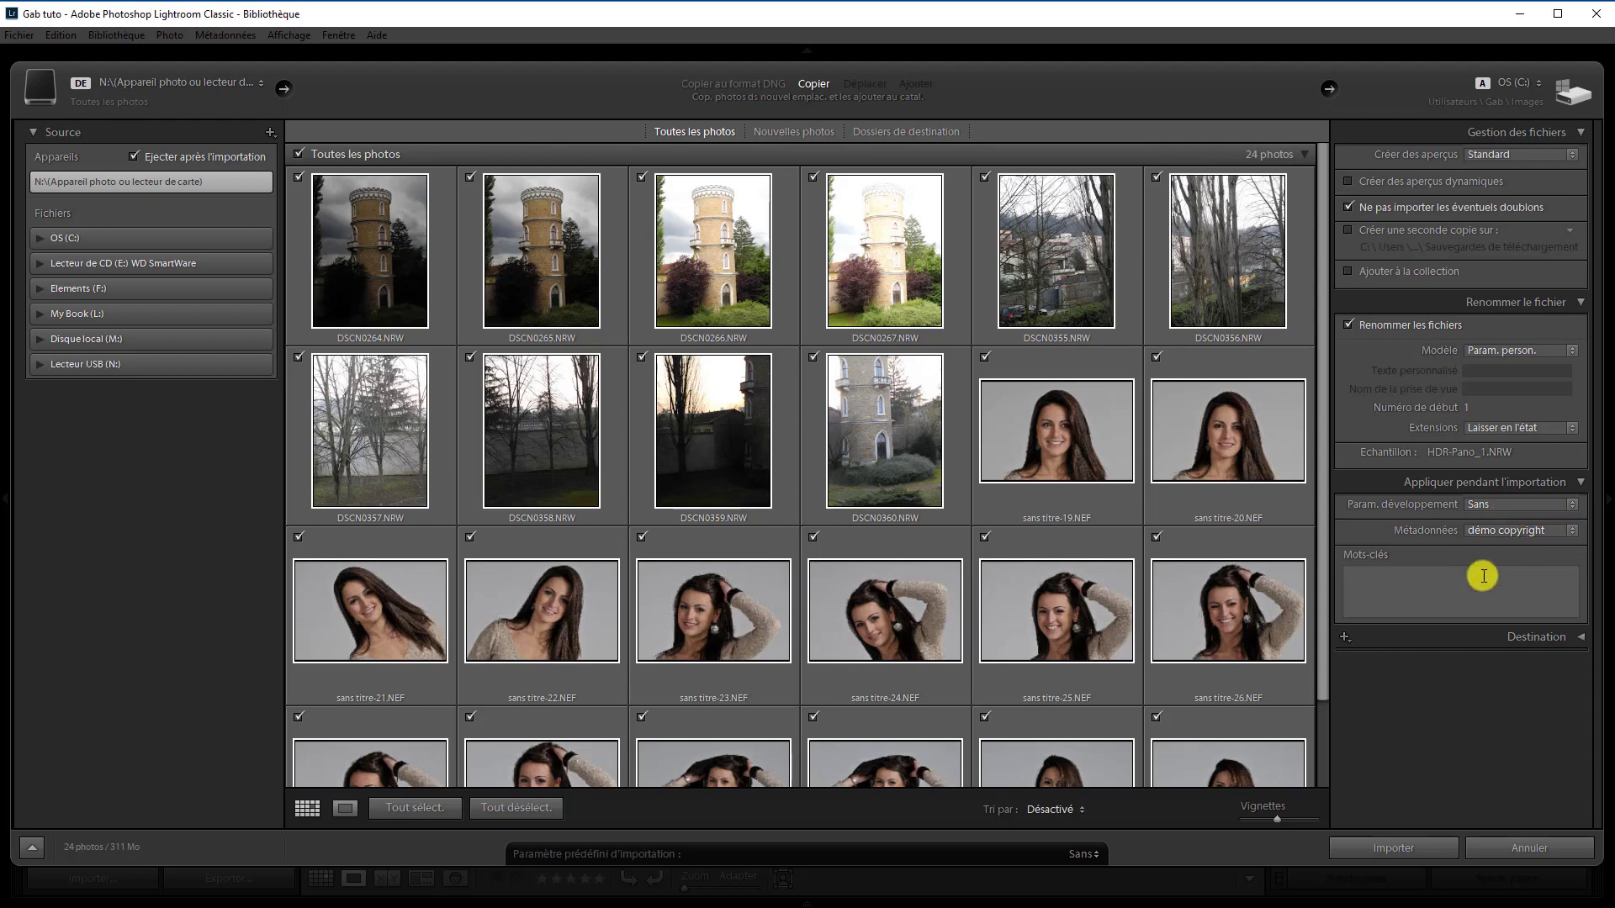
{"action": "left_click", "coordinate": [1390, 581]}
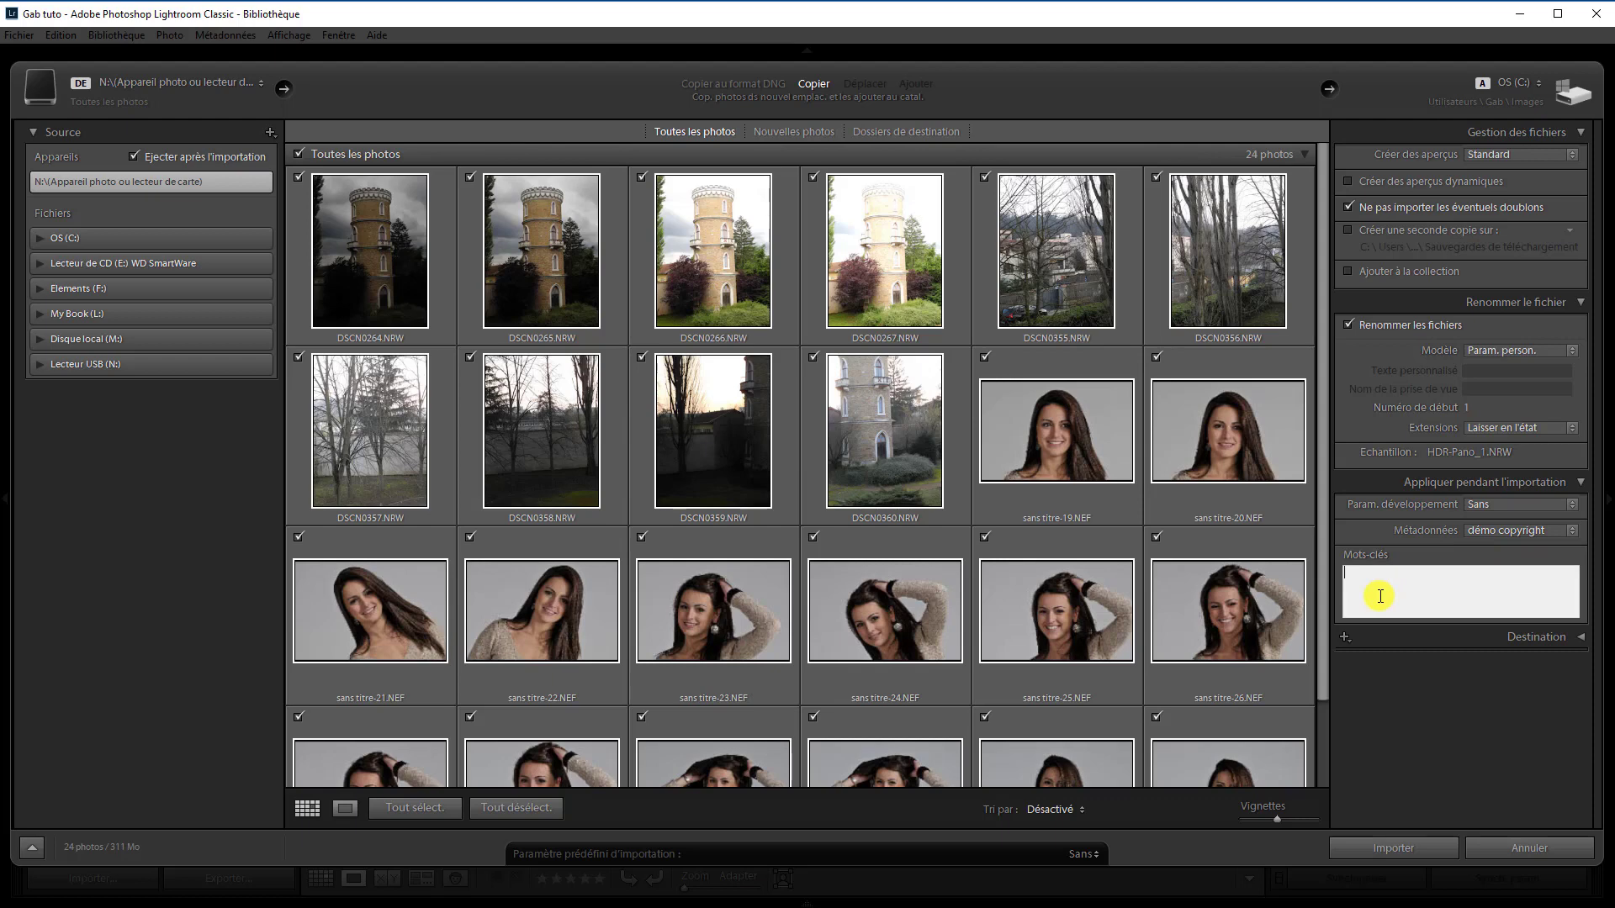
{"action": "type", "text": "Pano-"}
{"action": "type", "text": "HDR"}
{"action": "left_click", "coordinate": [1580, 640]}
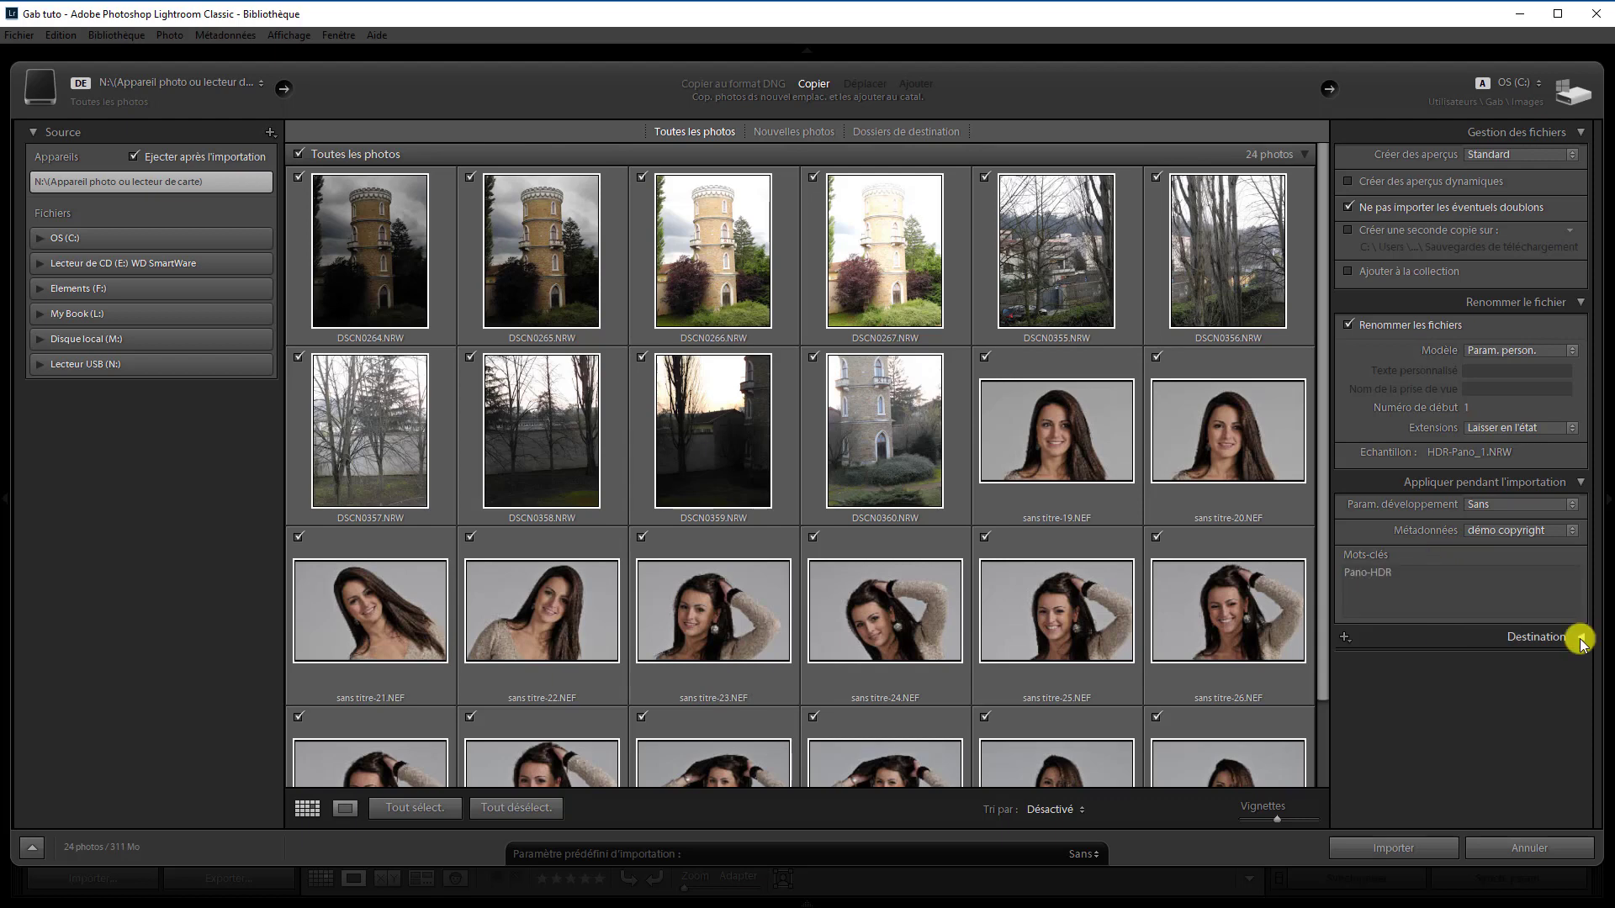
- Set the destination to organise into one folder inside a subfolder named Pano-HDR
{"action": "left_click", "coordinate": [1580, 639]}
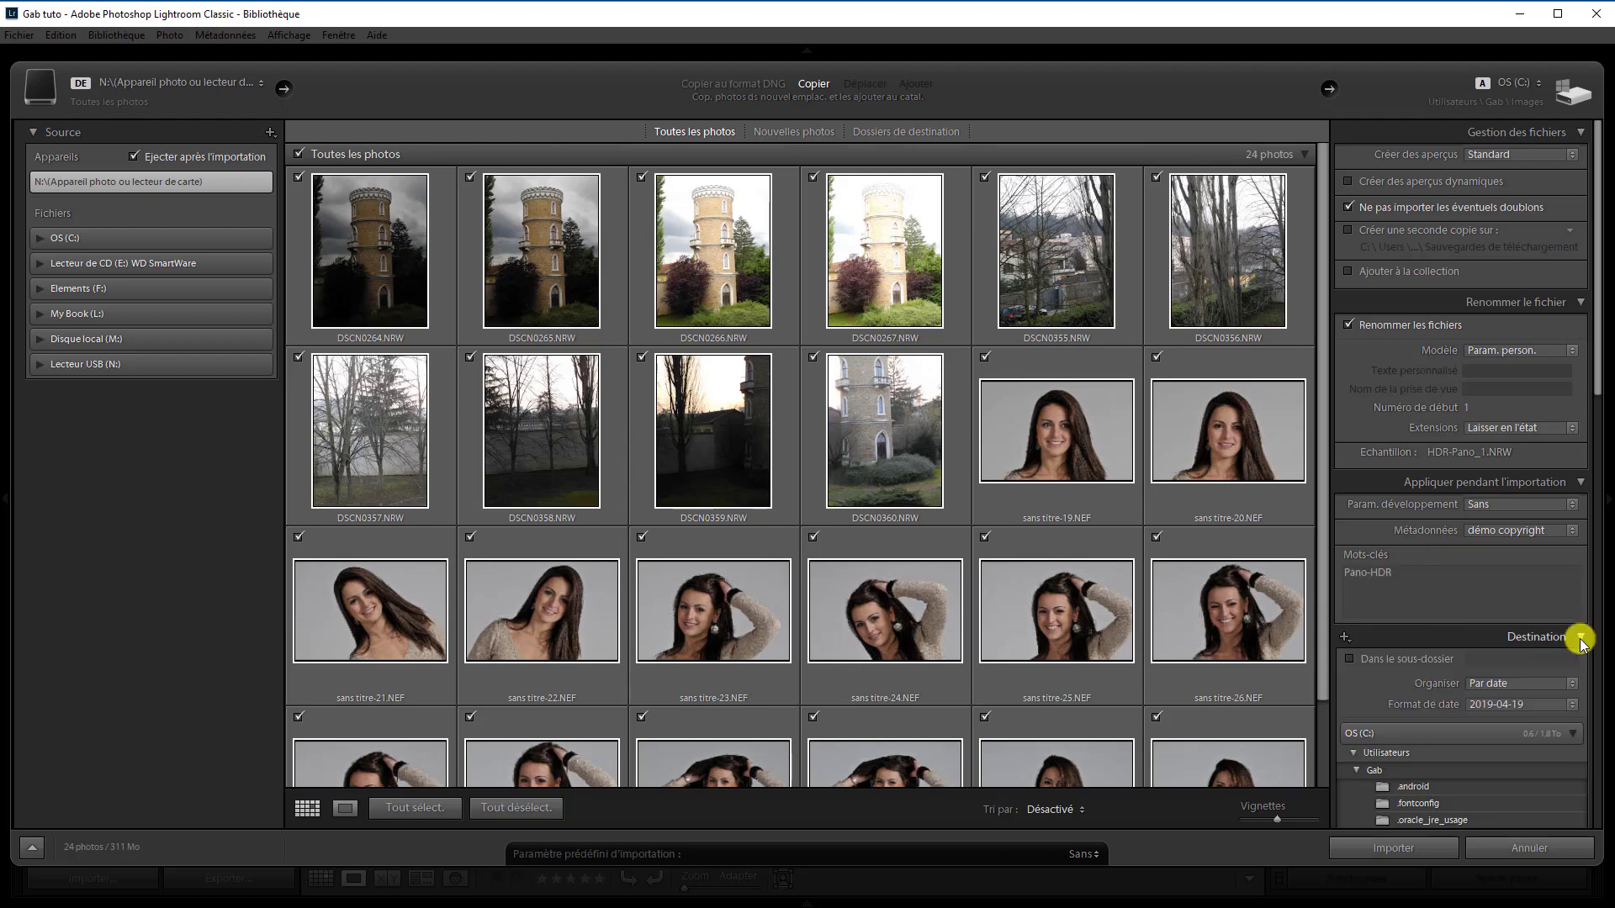
{"action": "left_click_drag", "start_coordinate": [1596, 358], "coordinate": [1598, 433]}
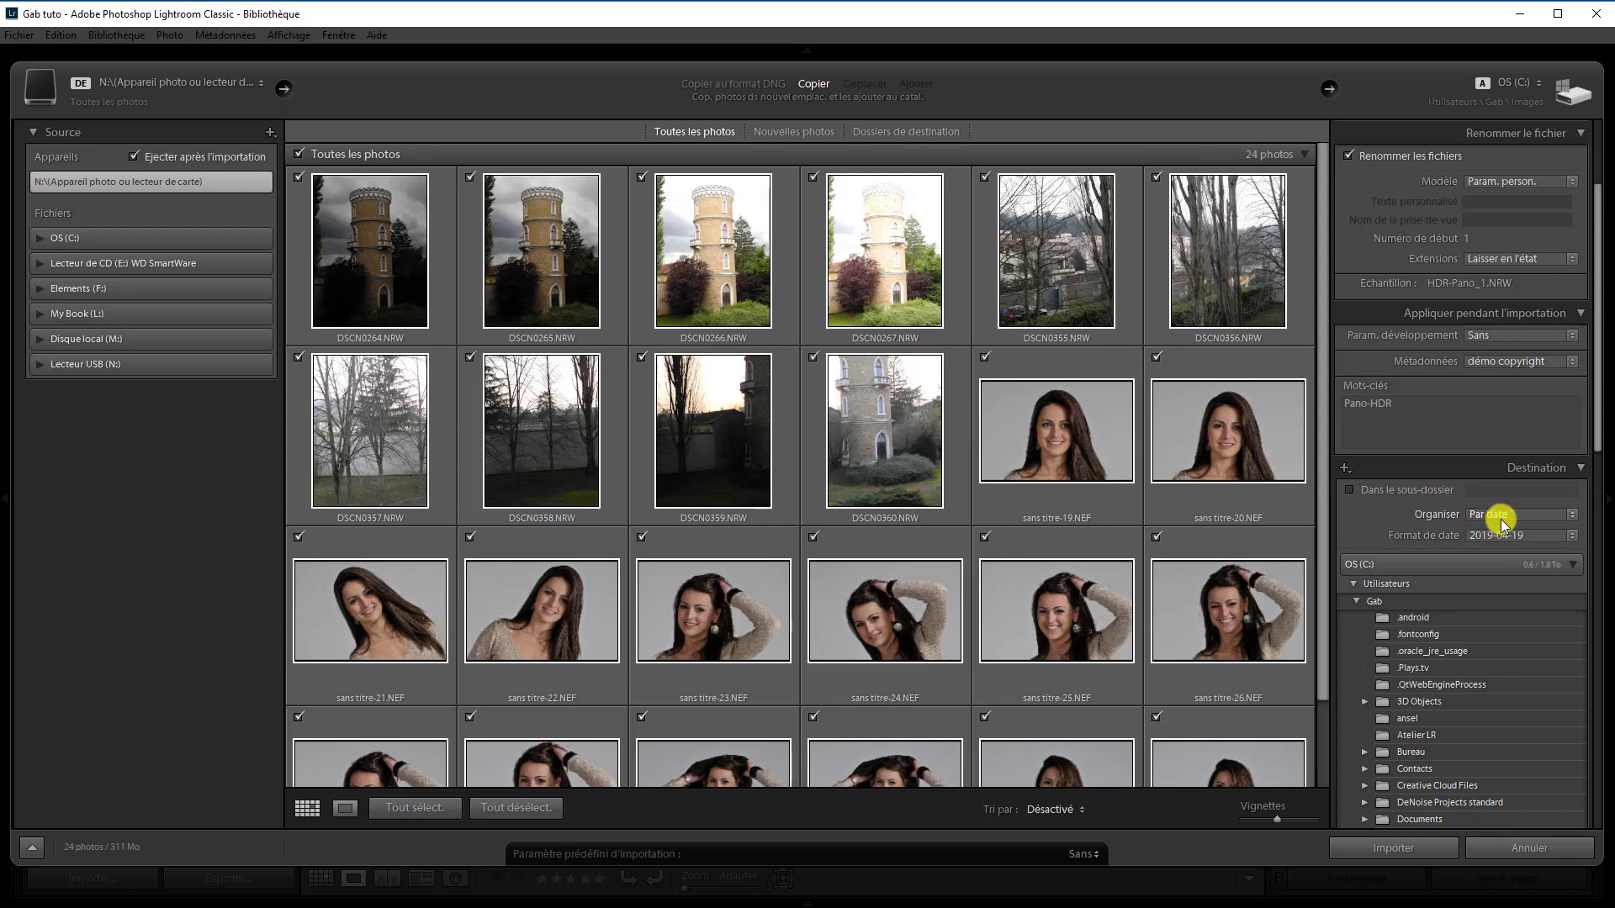
{"action": "left_click", "coordinate": [1576, 515]}
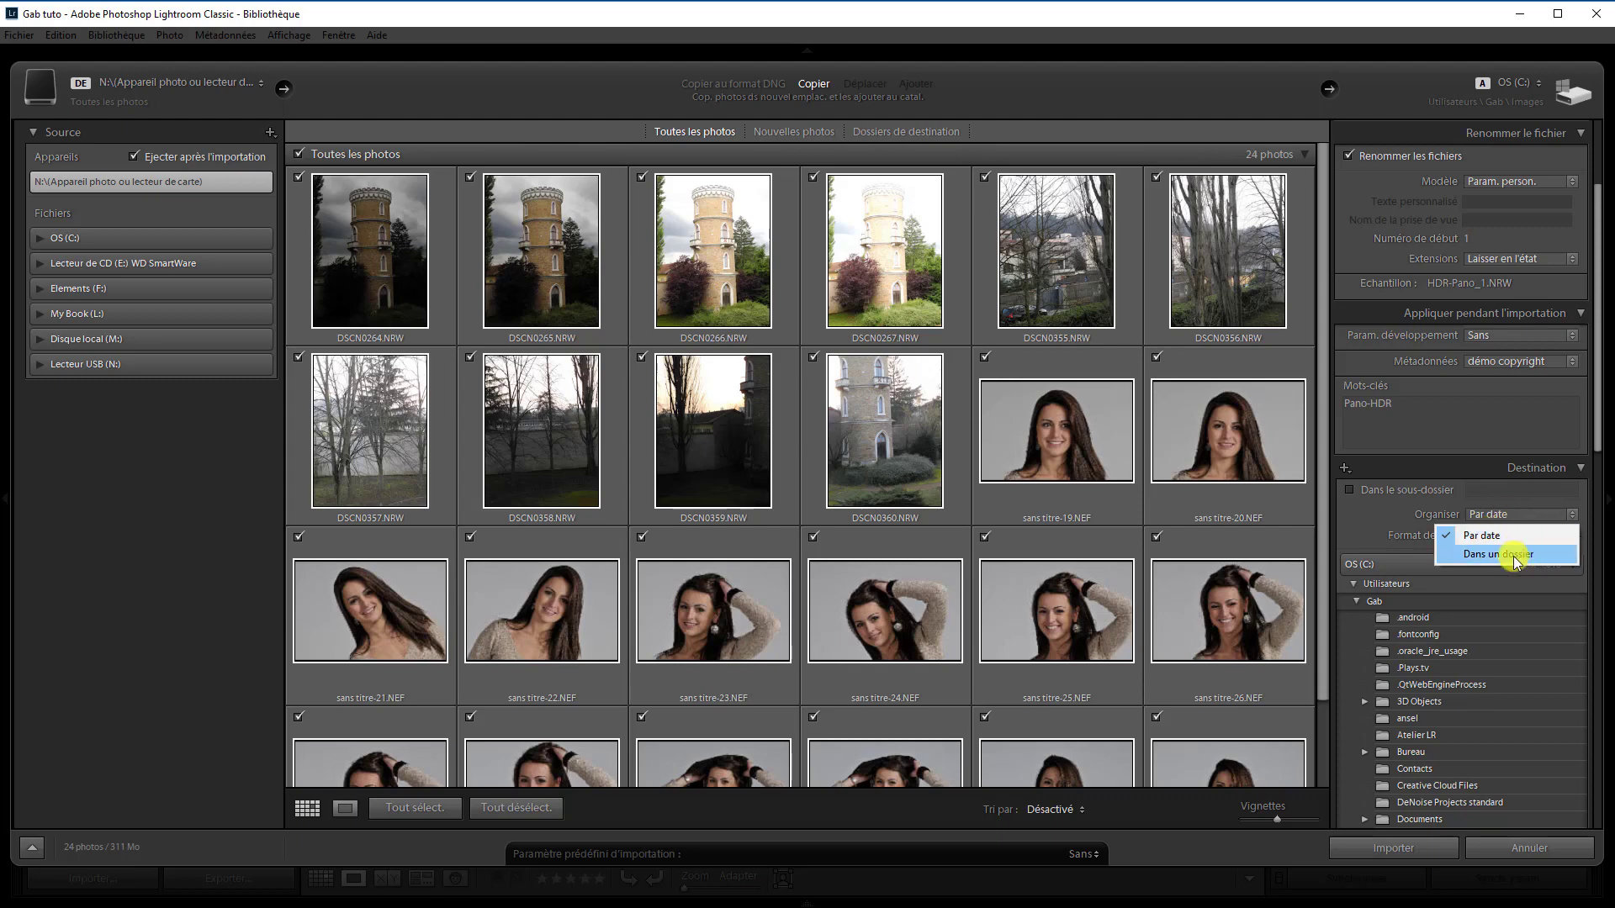
{"action": "left_click", "coordinate": [1513, 554]}
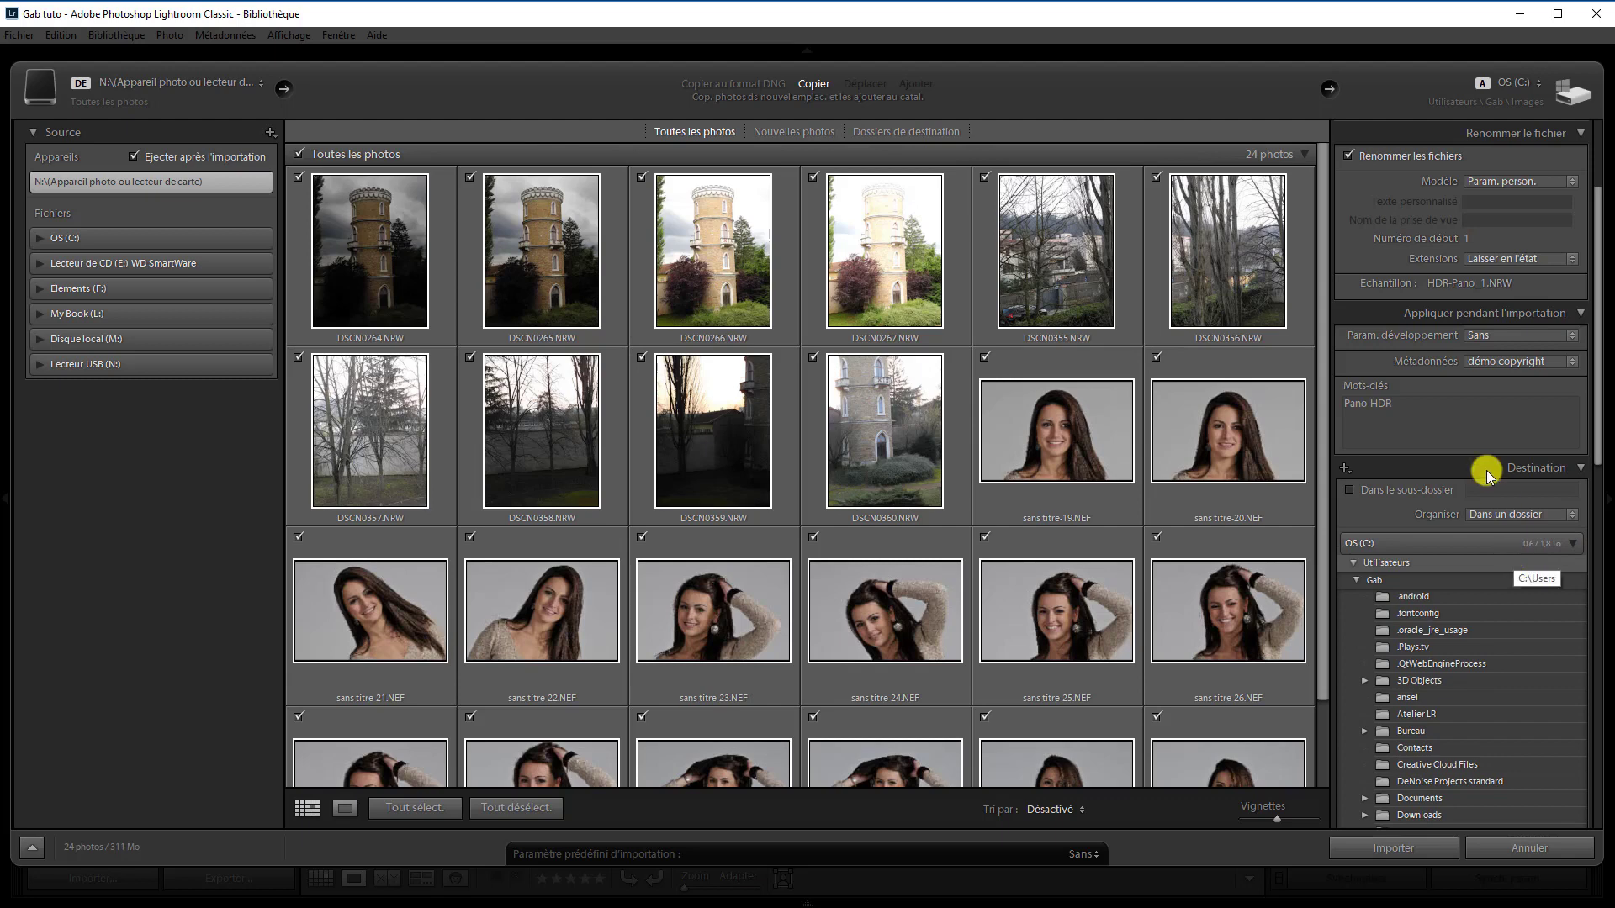
{"action": "left_click", "coordinate": [1350, 491]}
{"action": "left_click", "coordinate": [1524, 490]}
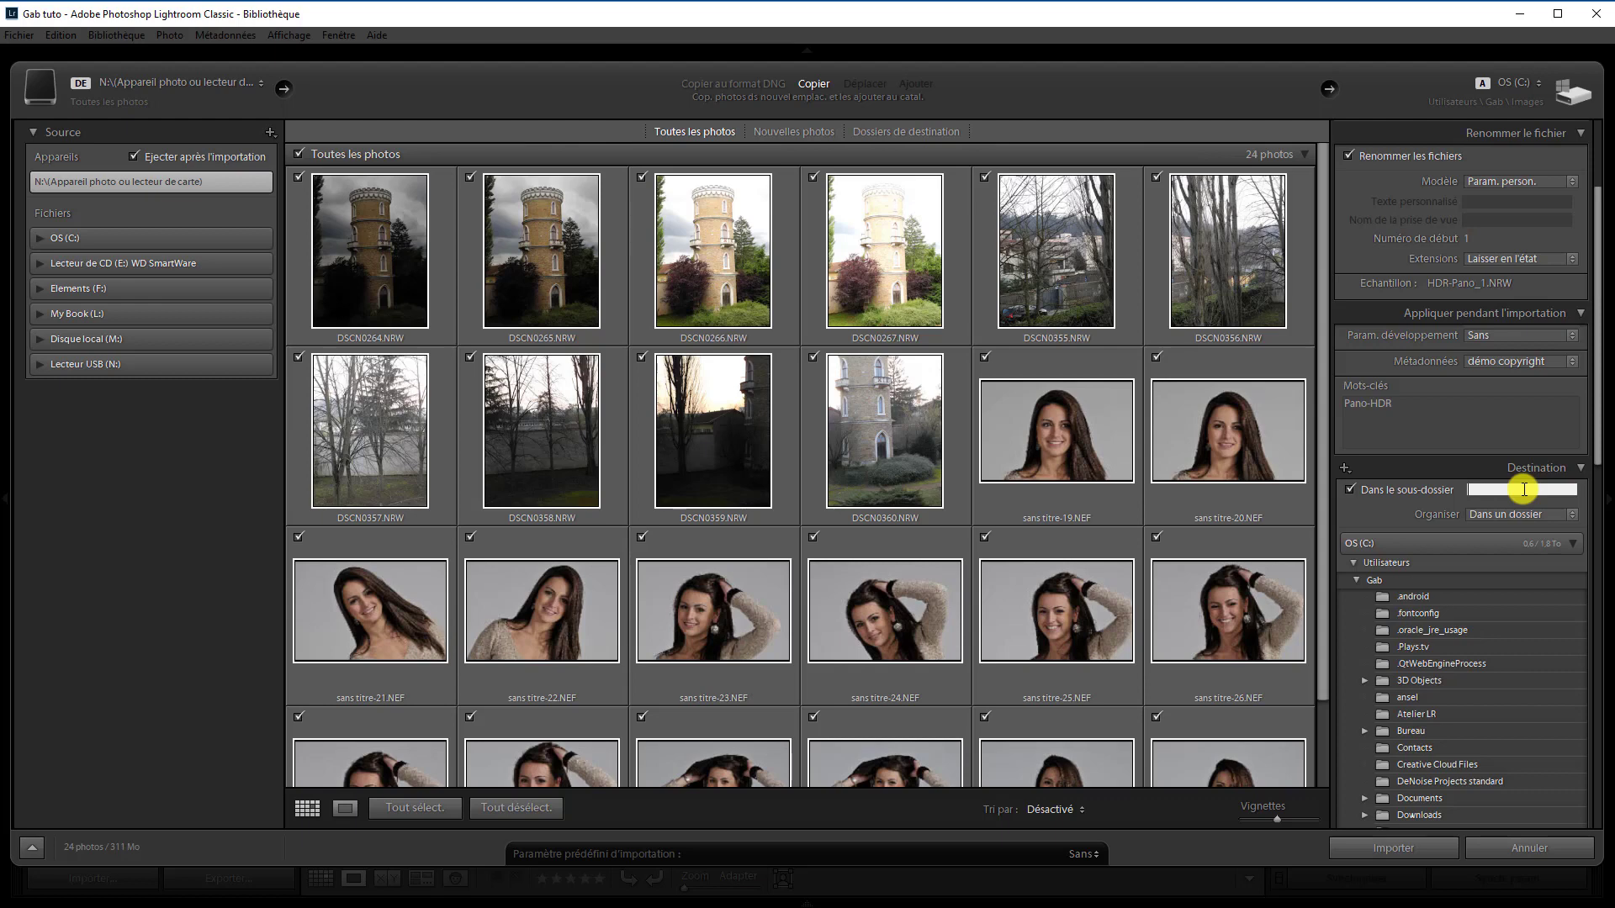
{"action": "type", "text": "Pano-"}
{"action": "type", "text": "HDR"}
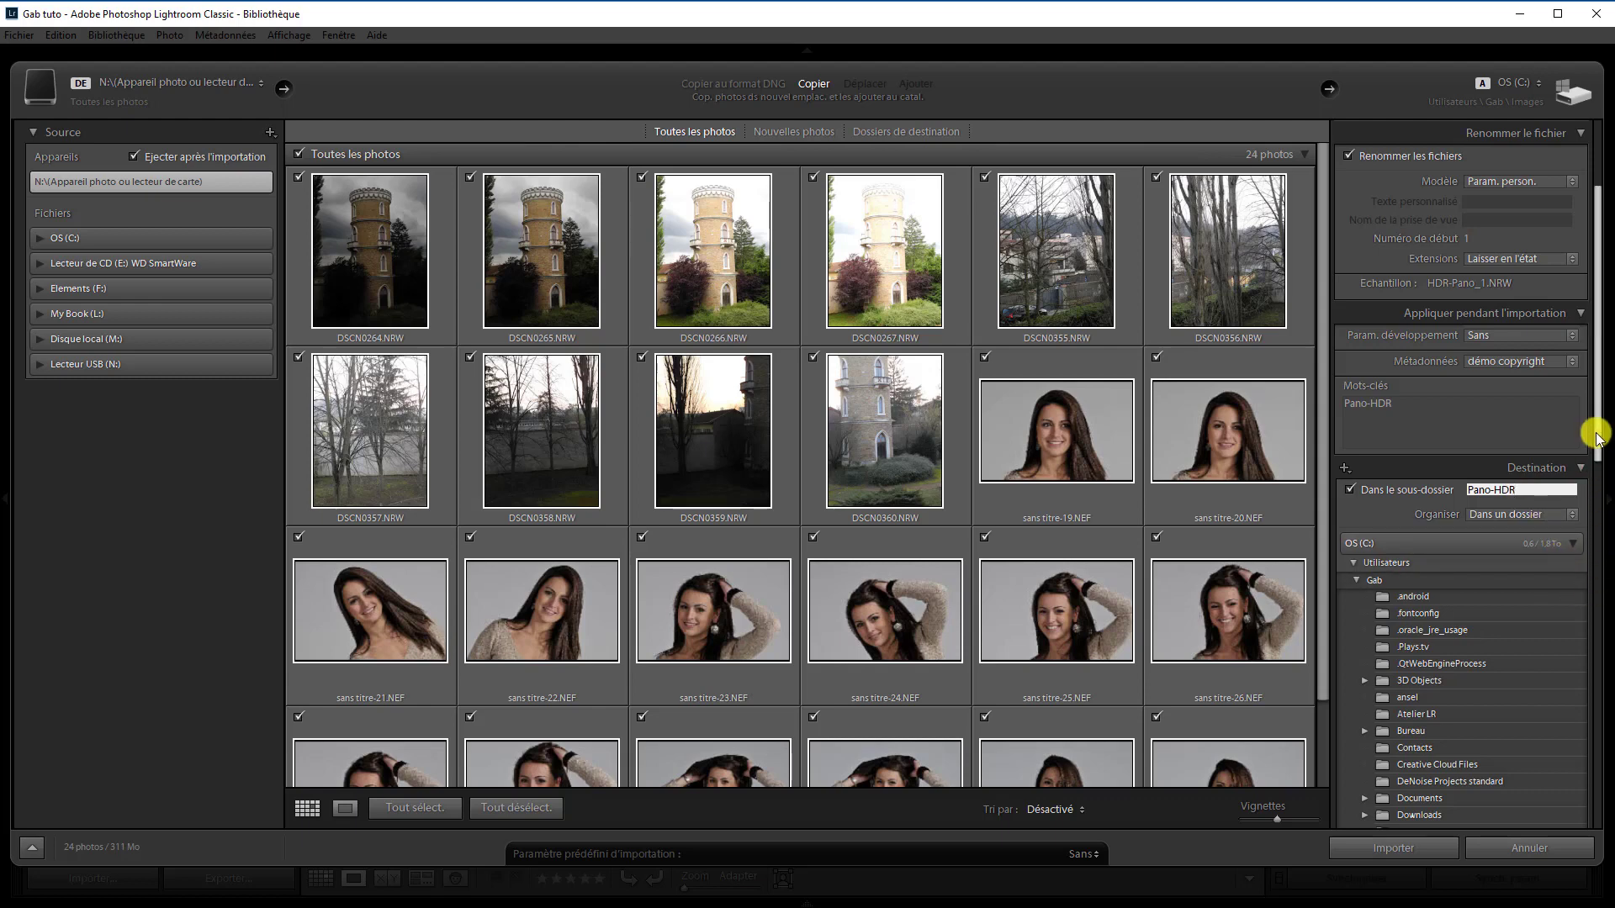
- Choose the Photos folder on Elements (F:) as the import destination
{"action": "left_click_drag", "start_coordinate": [1597, 437], "coordinate": [1607, 817]}
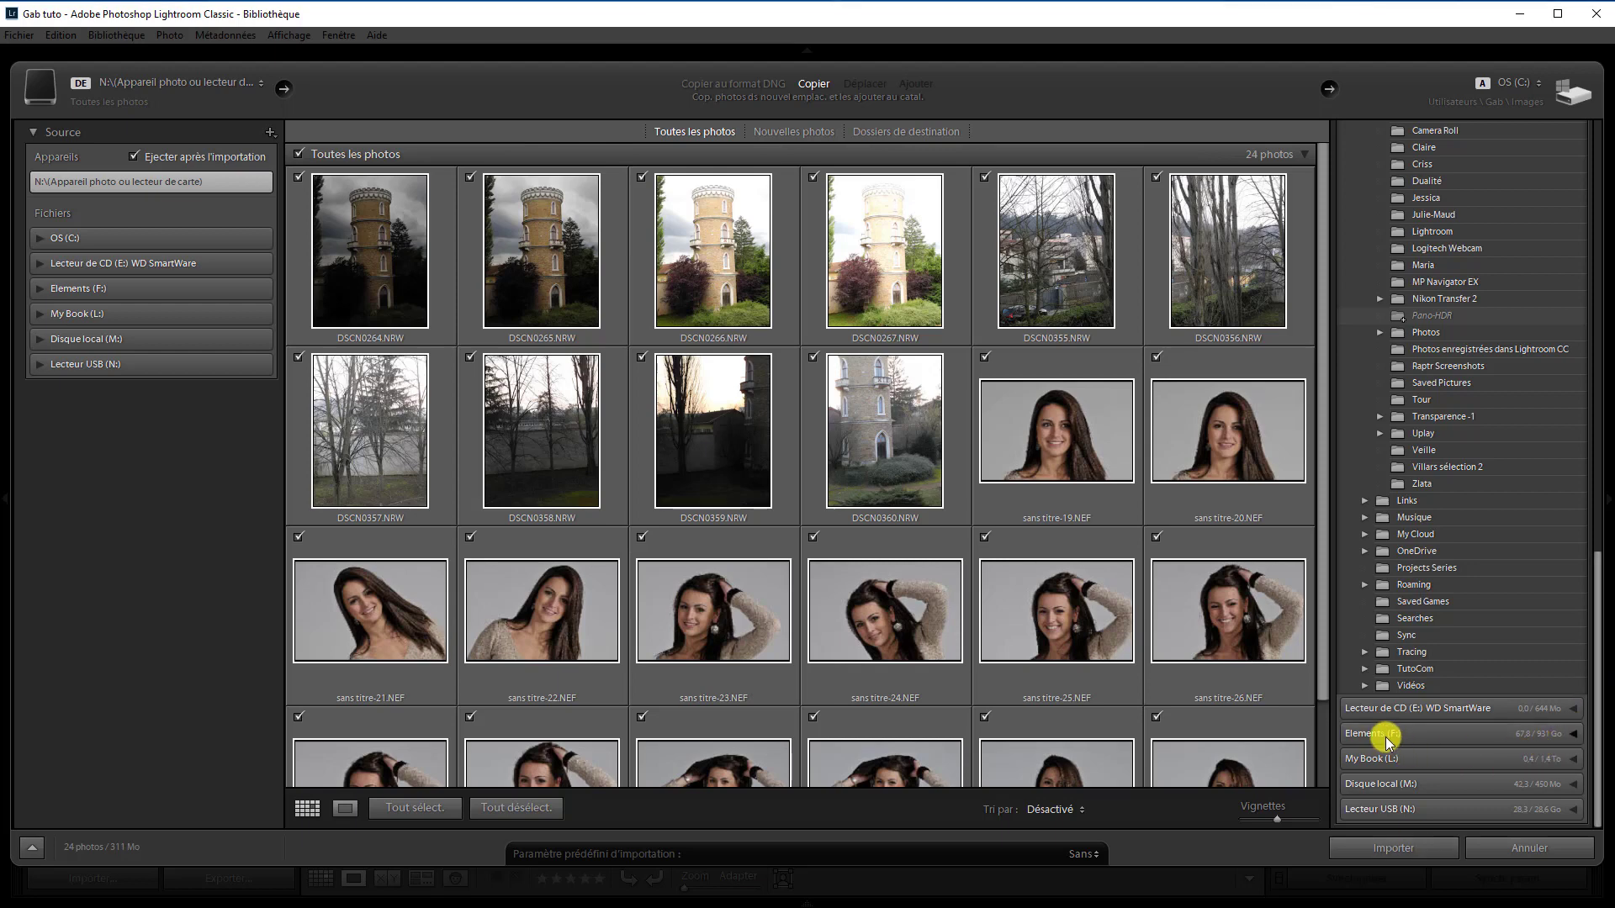
{"action": "left_click", "coordinate": [1573, 735]}
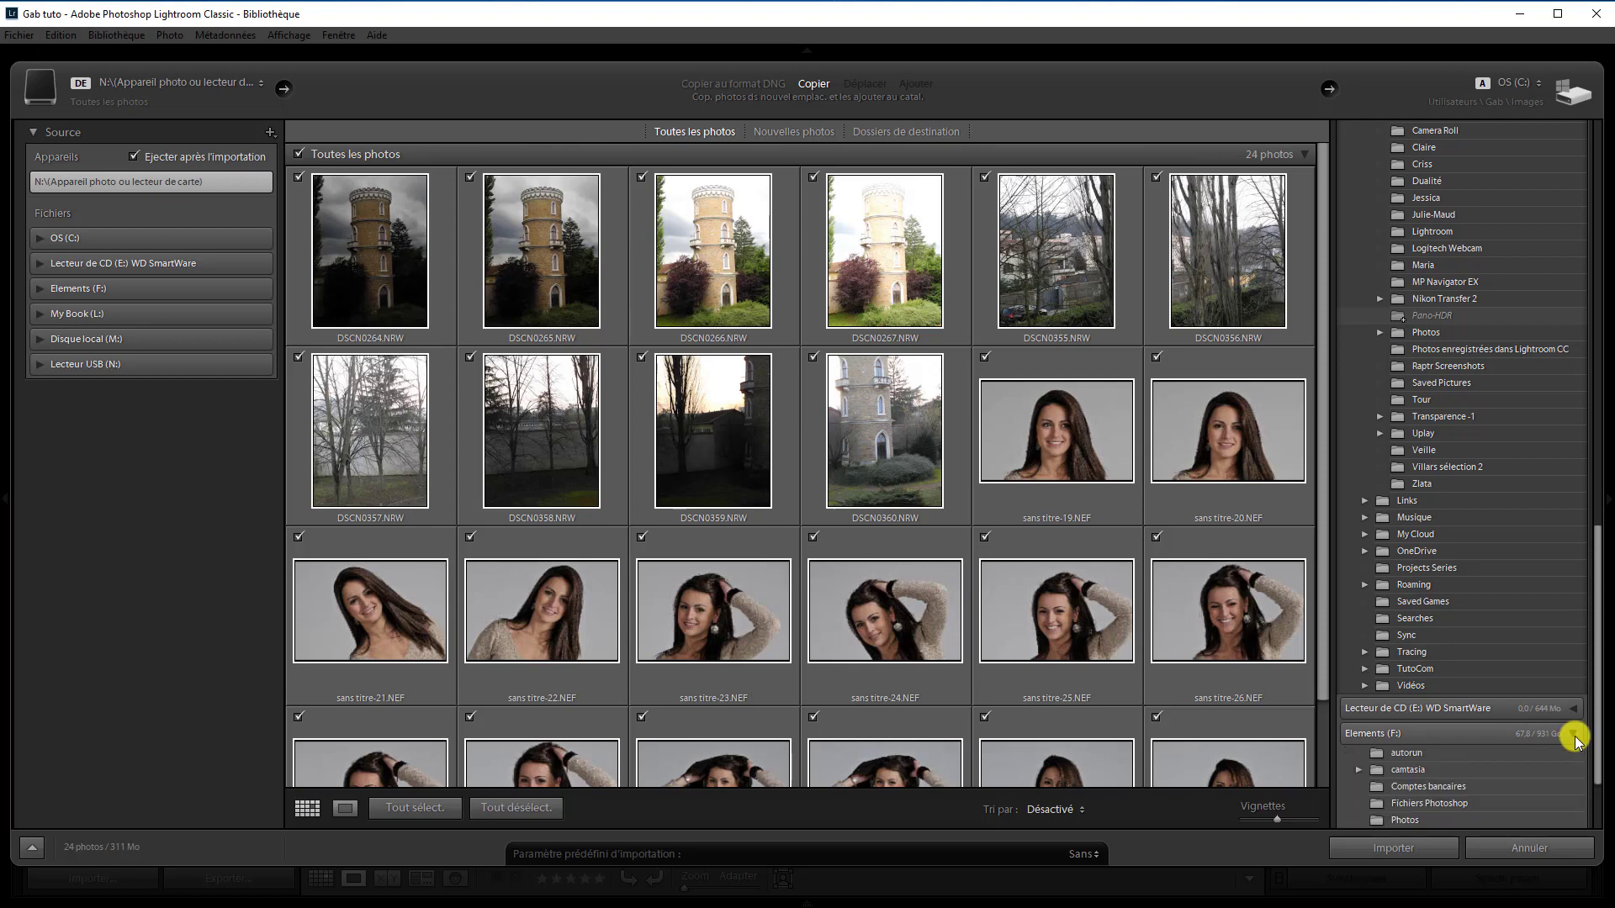
{"action": "left_click_drag", "start_coordinate": [1597, 735], "coordinate": [1581, 776]}
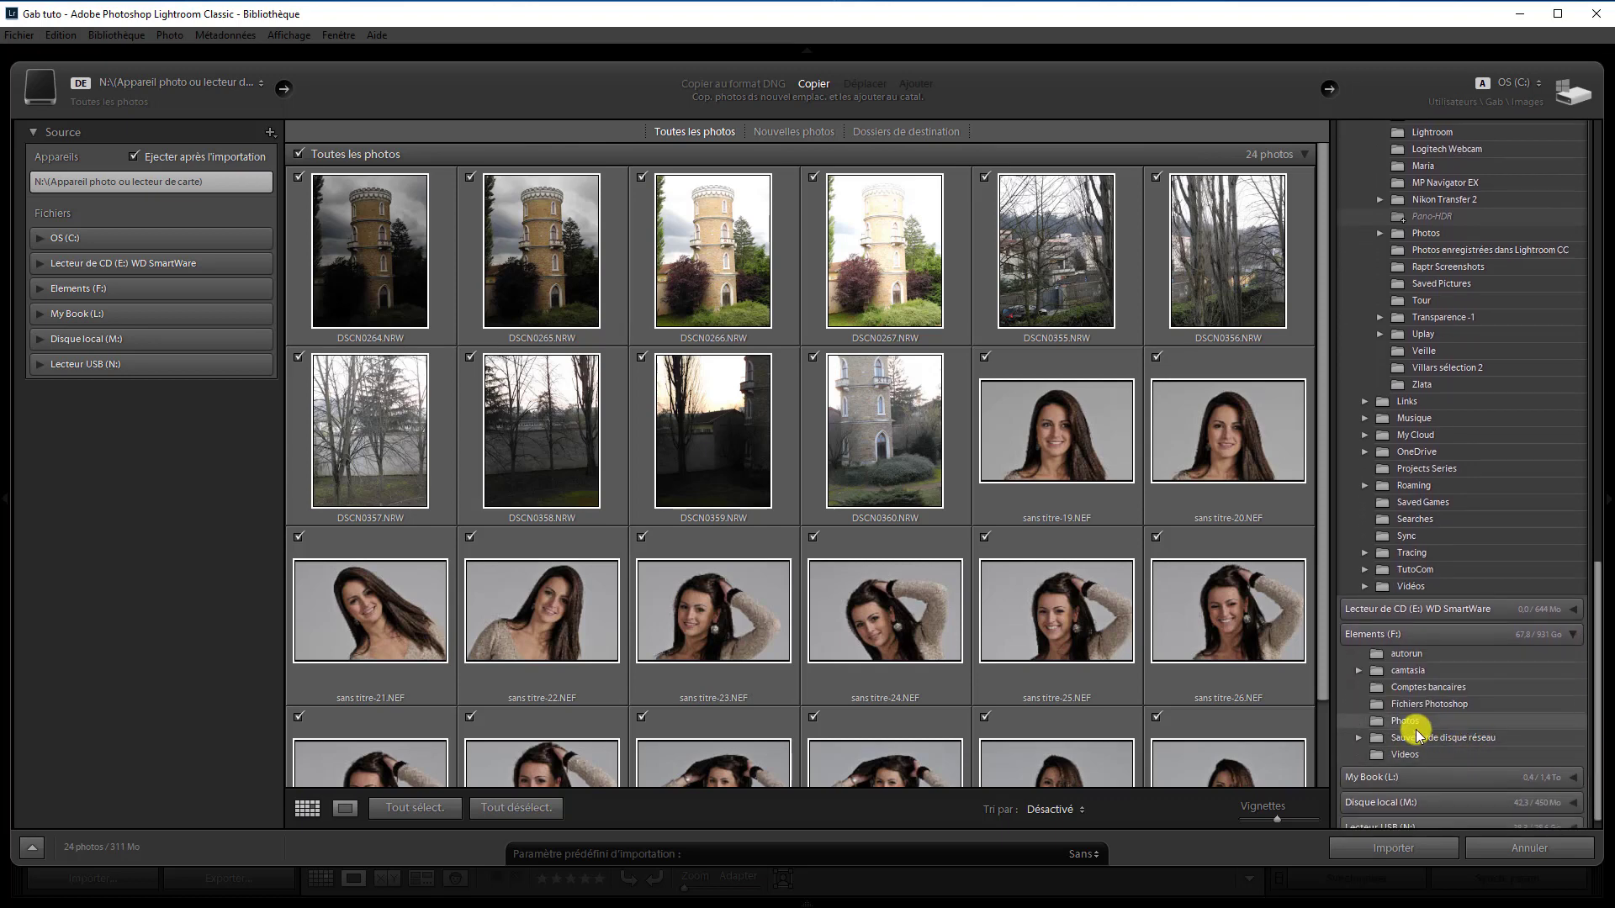
{"action": "left_click", "coordinate": [1394, 722]}
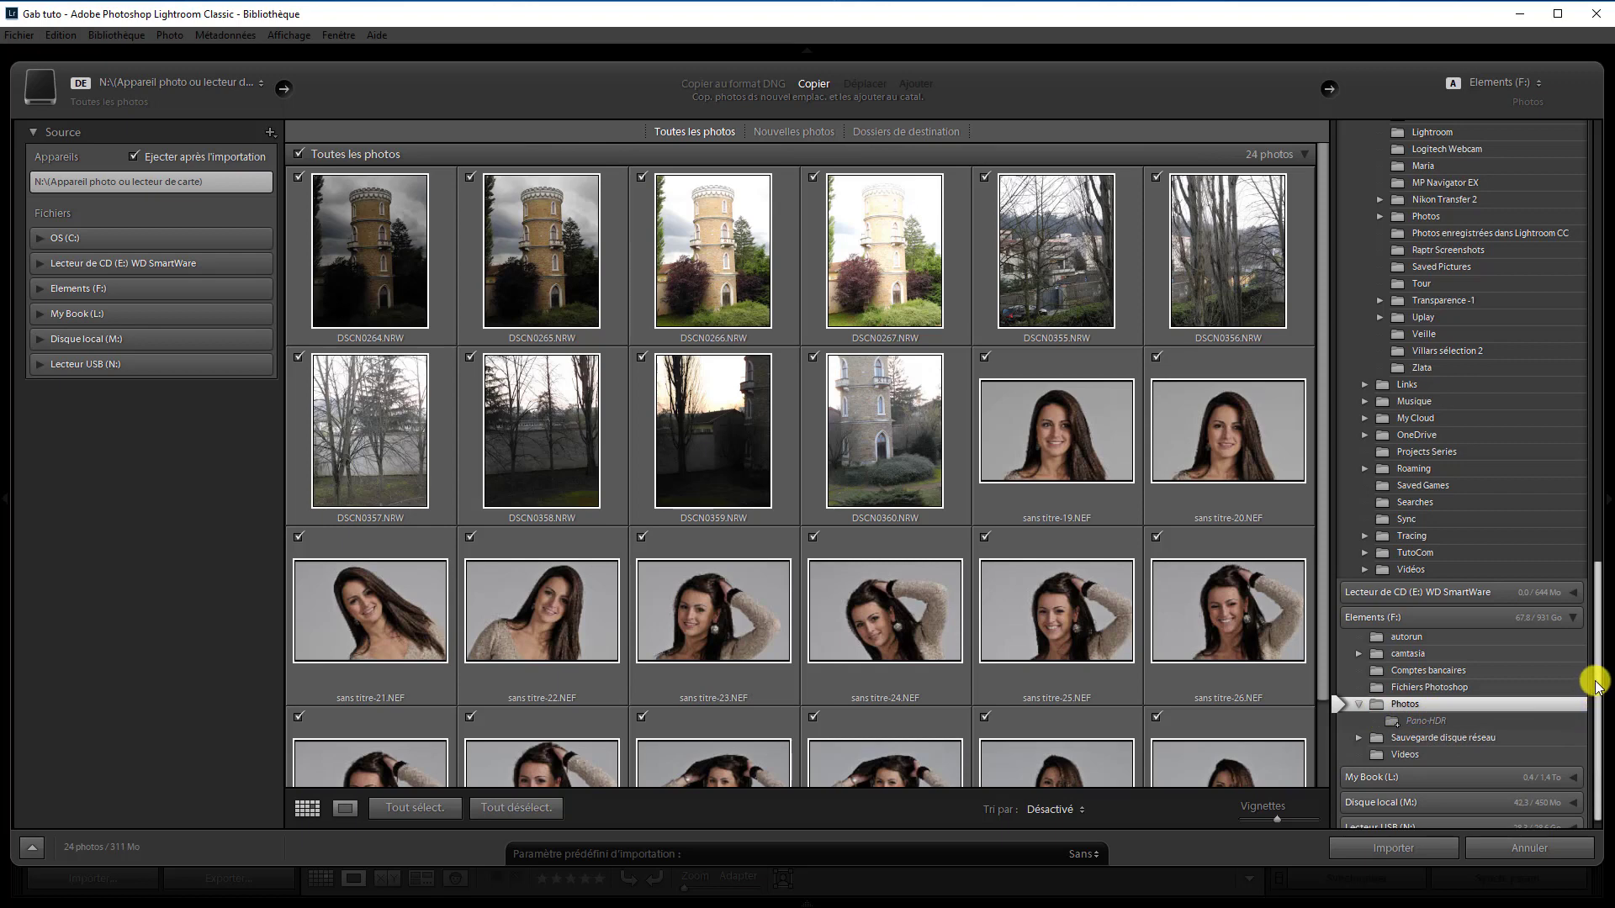
{"action": "left_click_drag", "start_coordinate": [1595, 683], "coordinate": [1596, 729]}
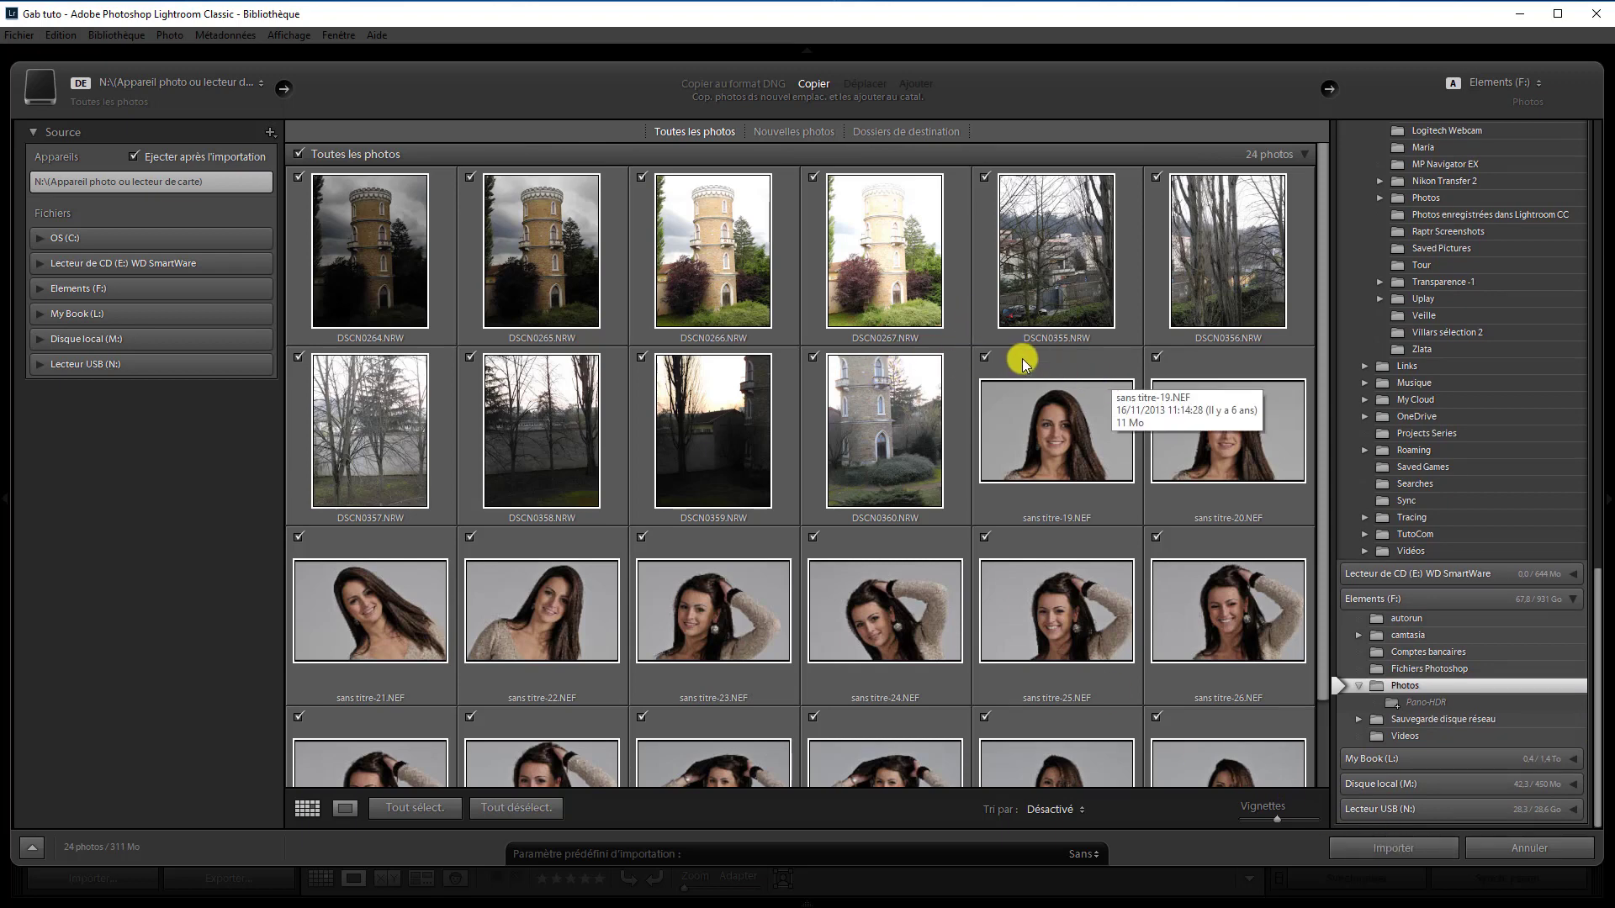
- Check only the ten DSCN tower photos and import them
{"action": "left_click", "coordinate": [542, 805]}
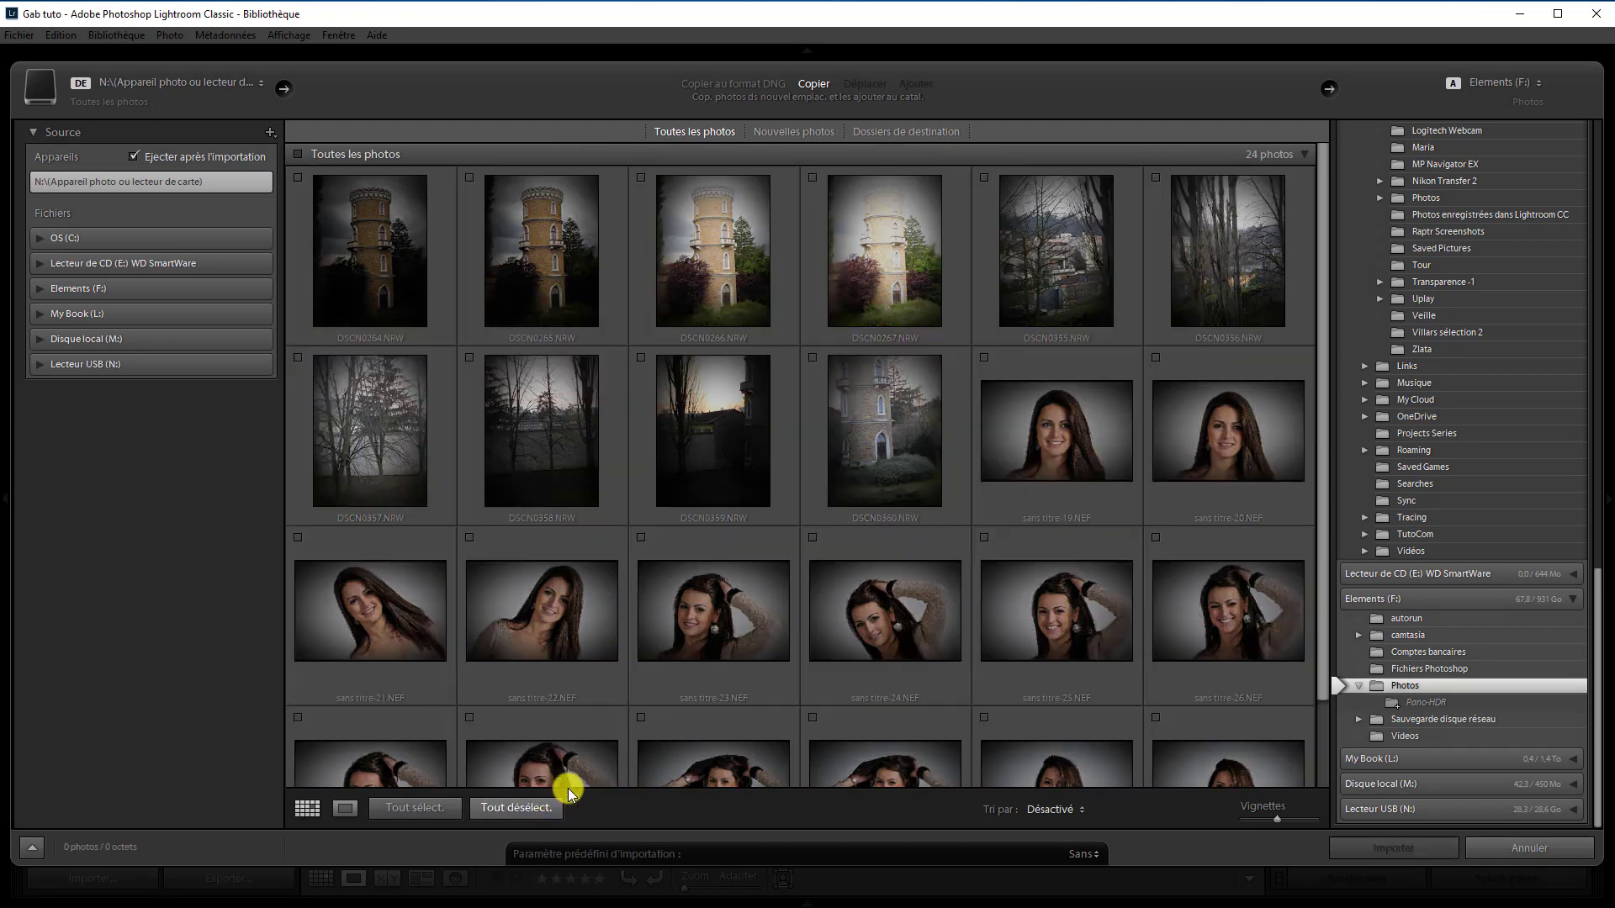
{"action": "left_click", "coordinate": [299, 179]}
{"action": "left_click", "coordinate": [470, 177]}
{"action": "left_click", "coordinate": [813, 358], "text": "shift"}
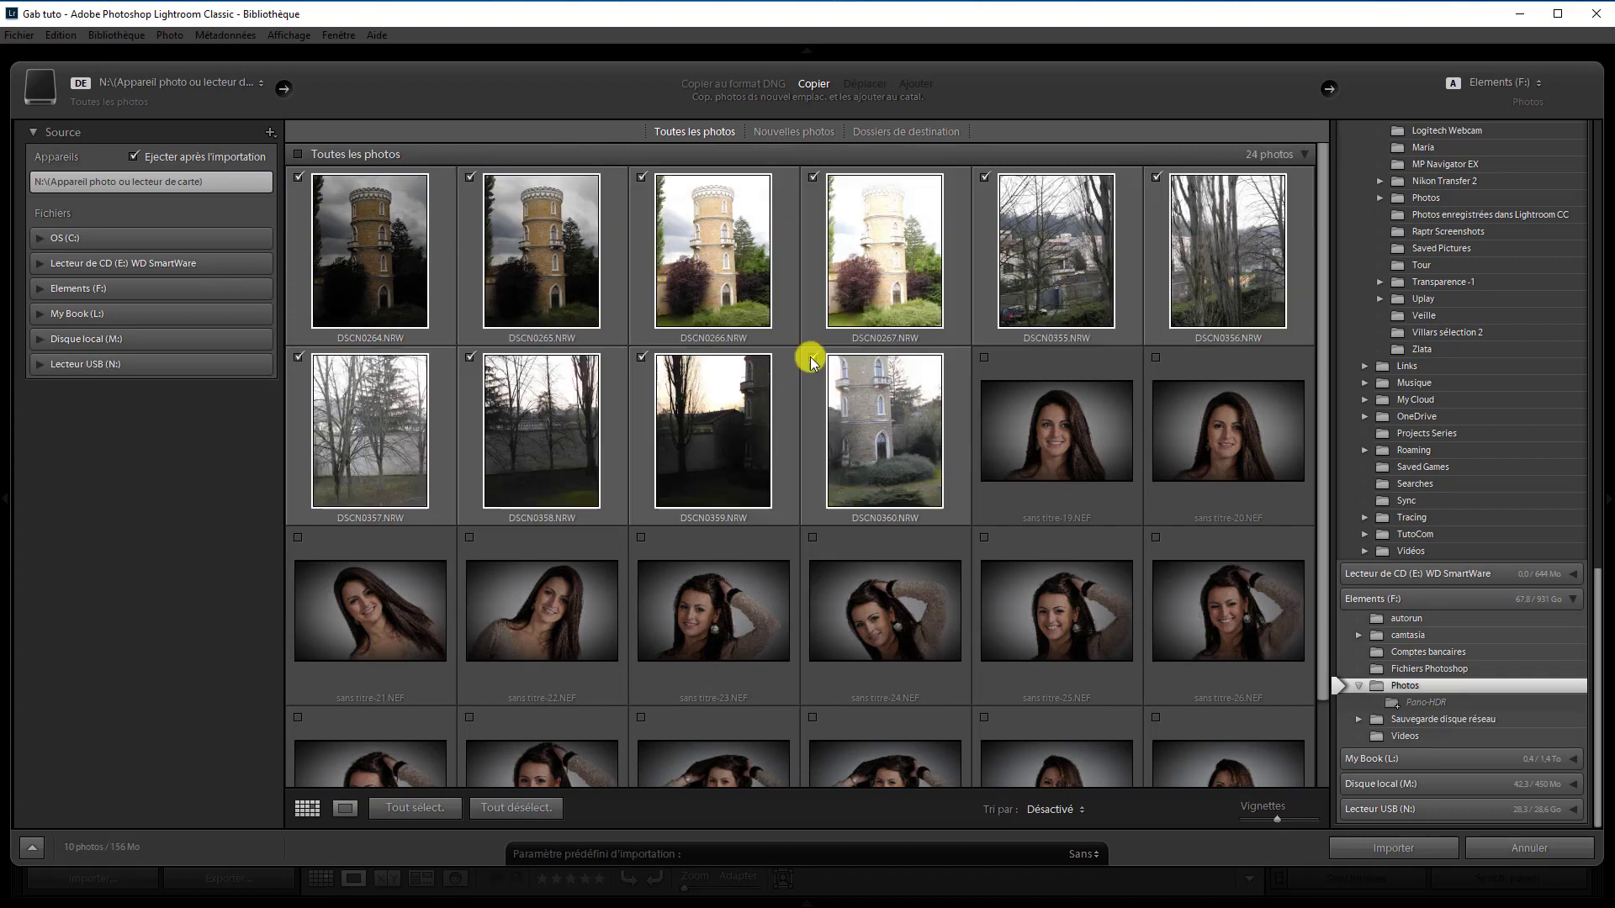
{"action": "left_click", "coordinate": [1410, 845]}
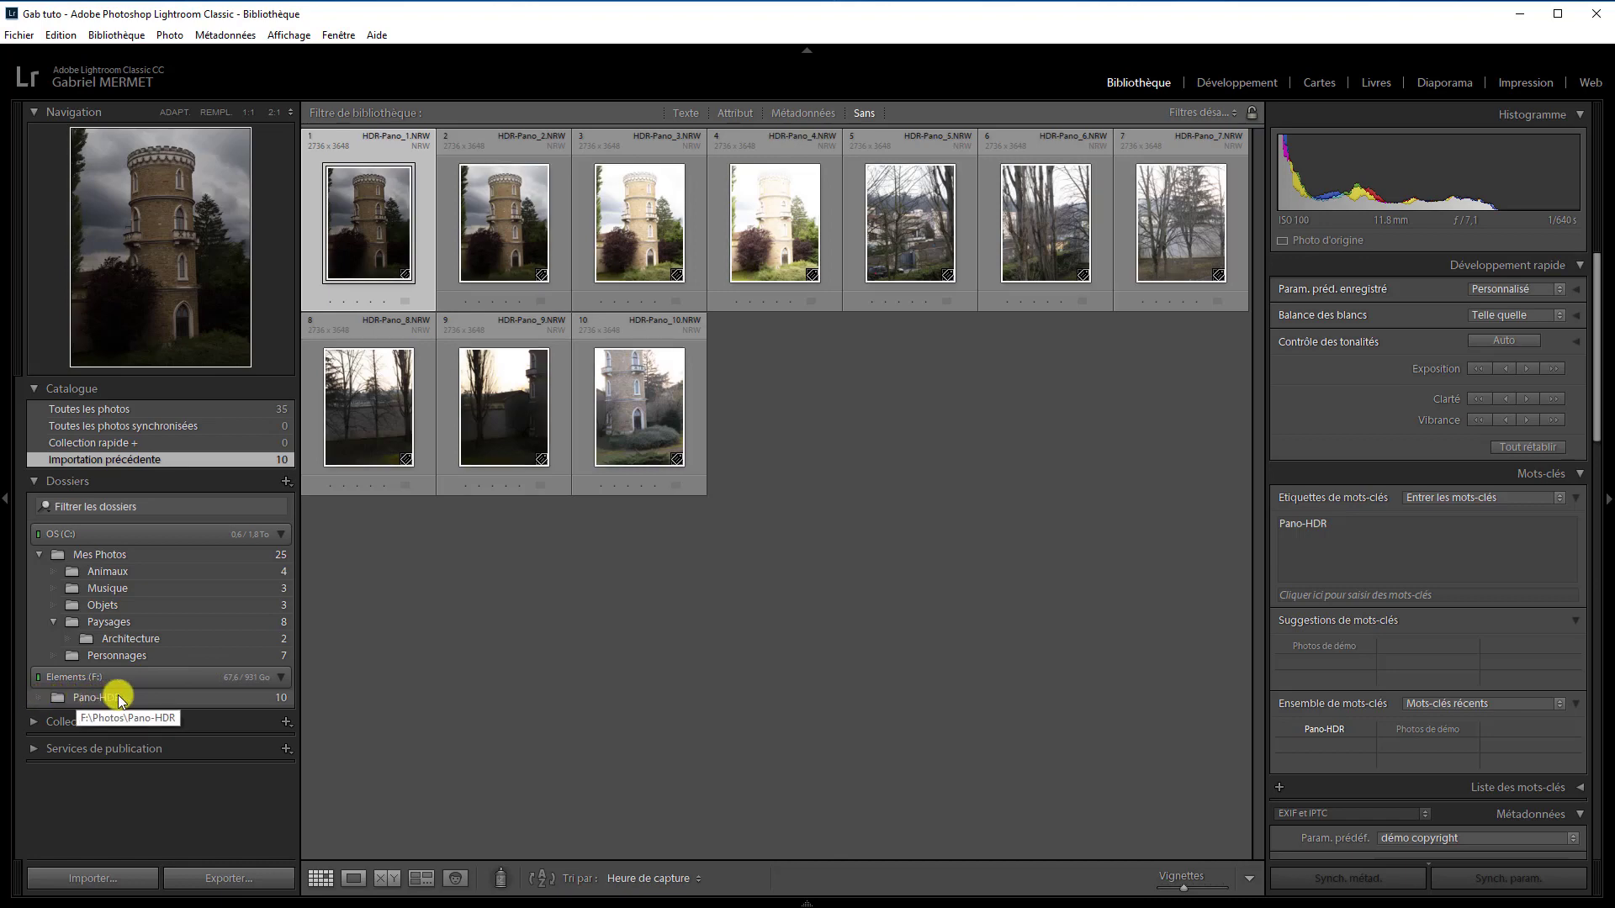
- Select the Pano-HDR folder, then reopen the Import dialog with the 14 portraits checked
{"action": "left_click", "coordinate": [116, 699]}
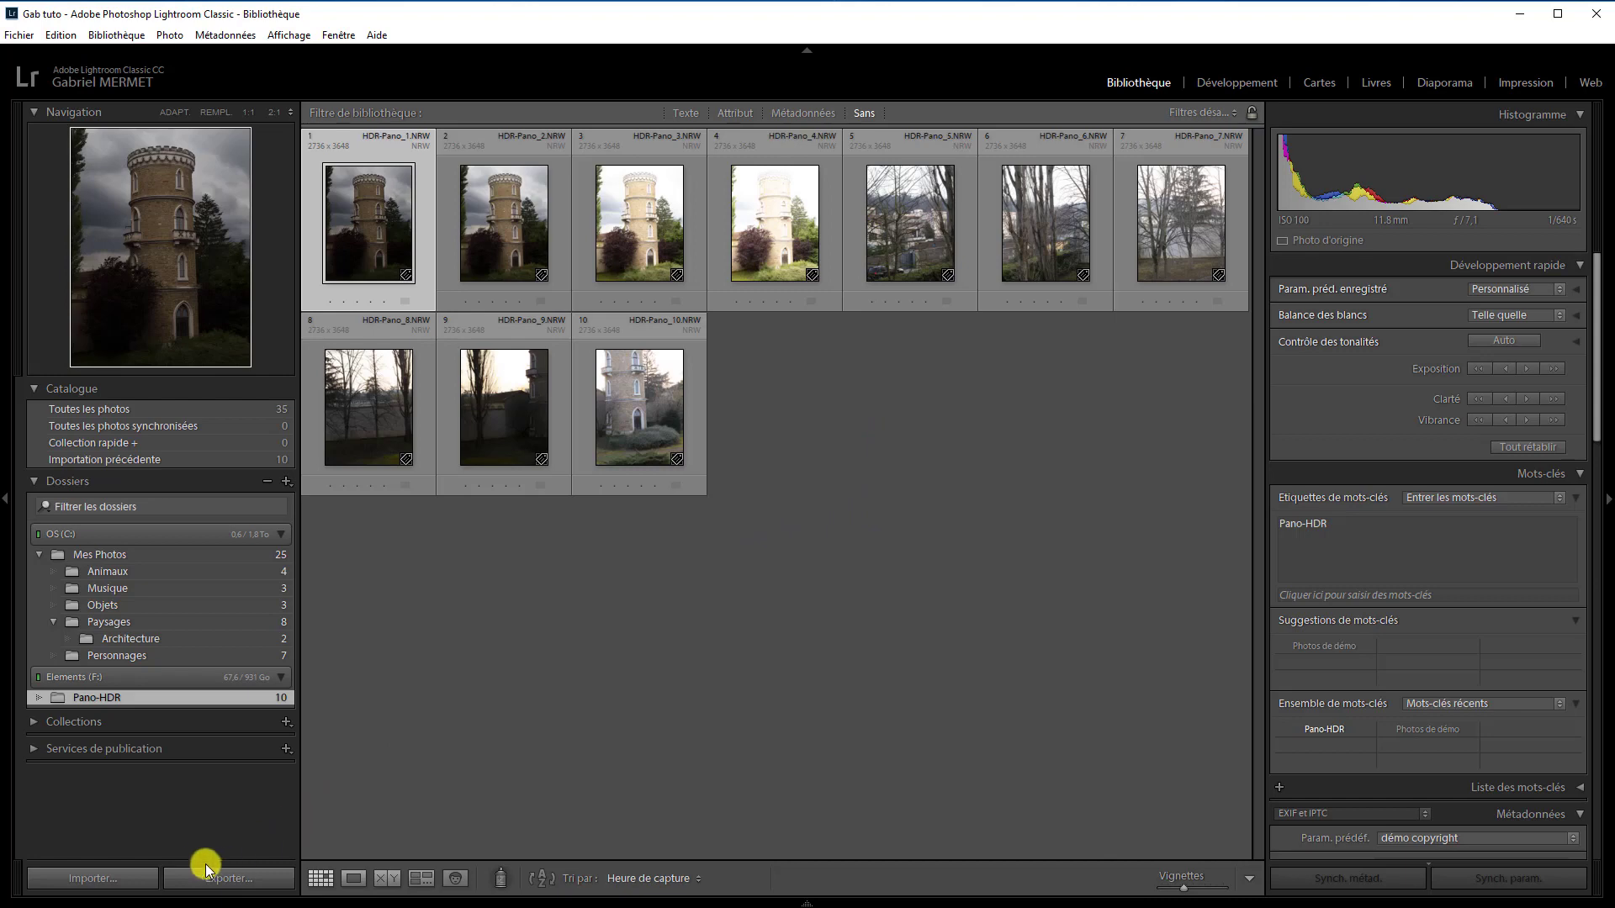
{"action": "left_click", "coordinate": [118, 875]}
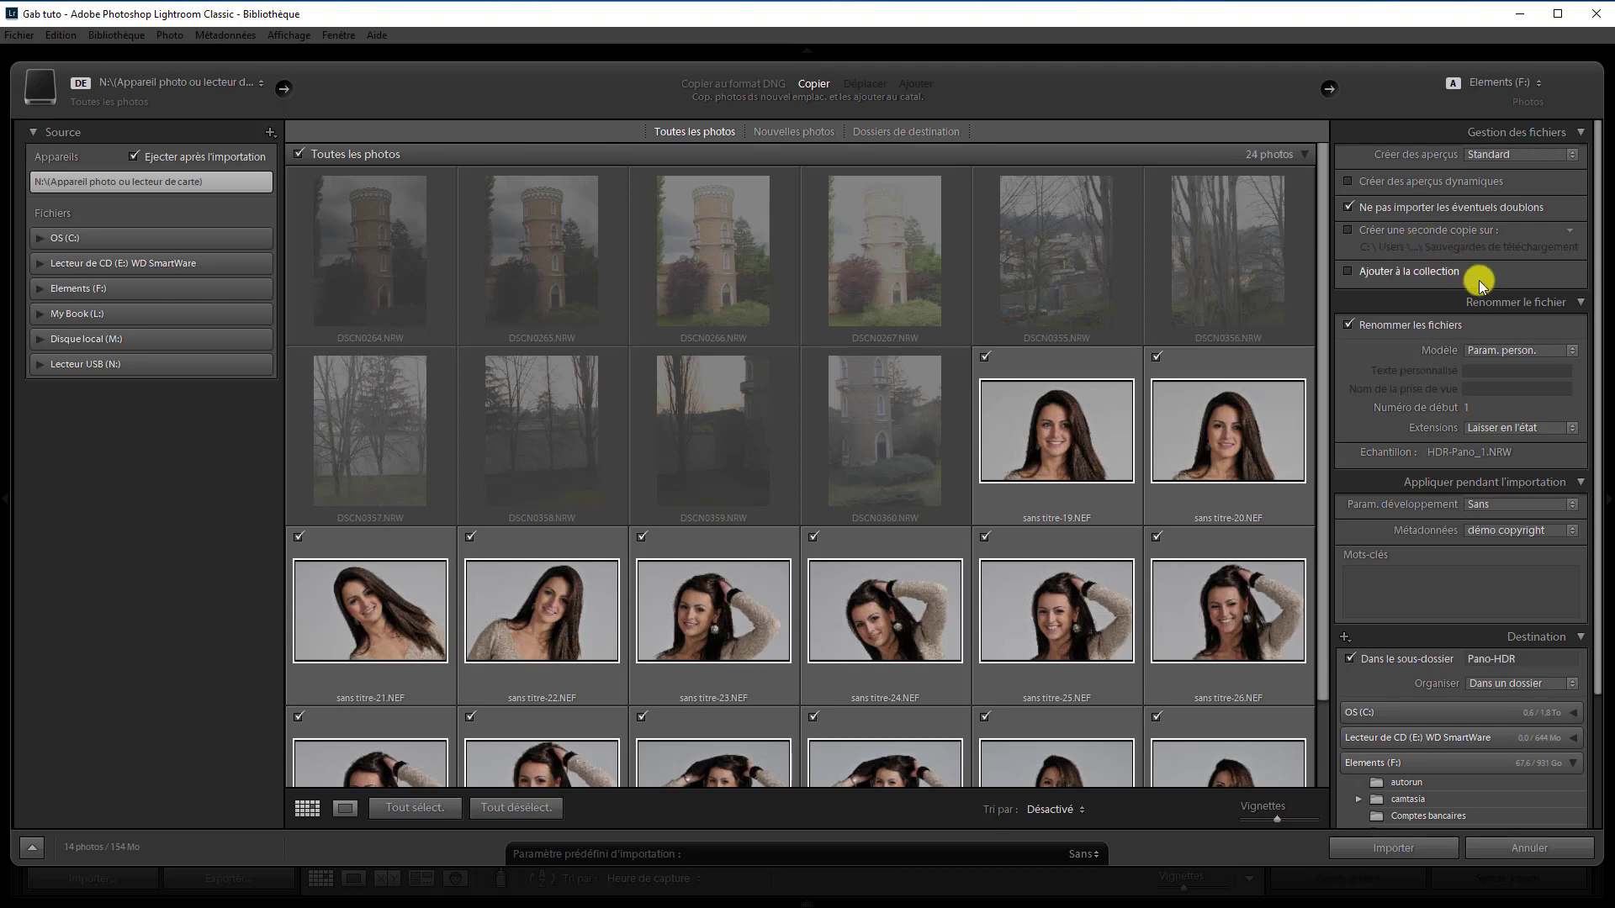
- Edit the file naming template, replacing the HDR-Pano prefix with Studio for Studio_1-style names
{"action": "left_click", "coordinate": [1571, 350]}
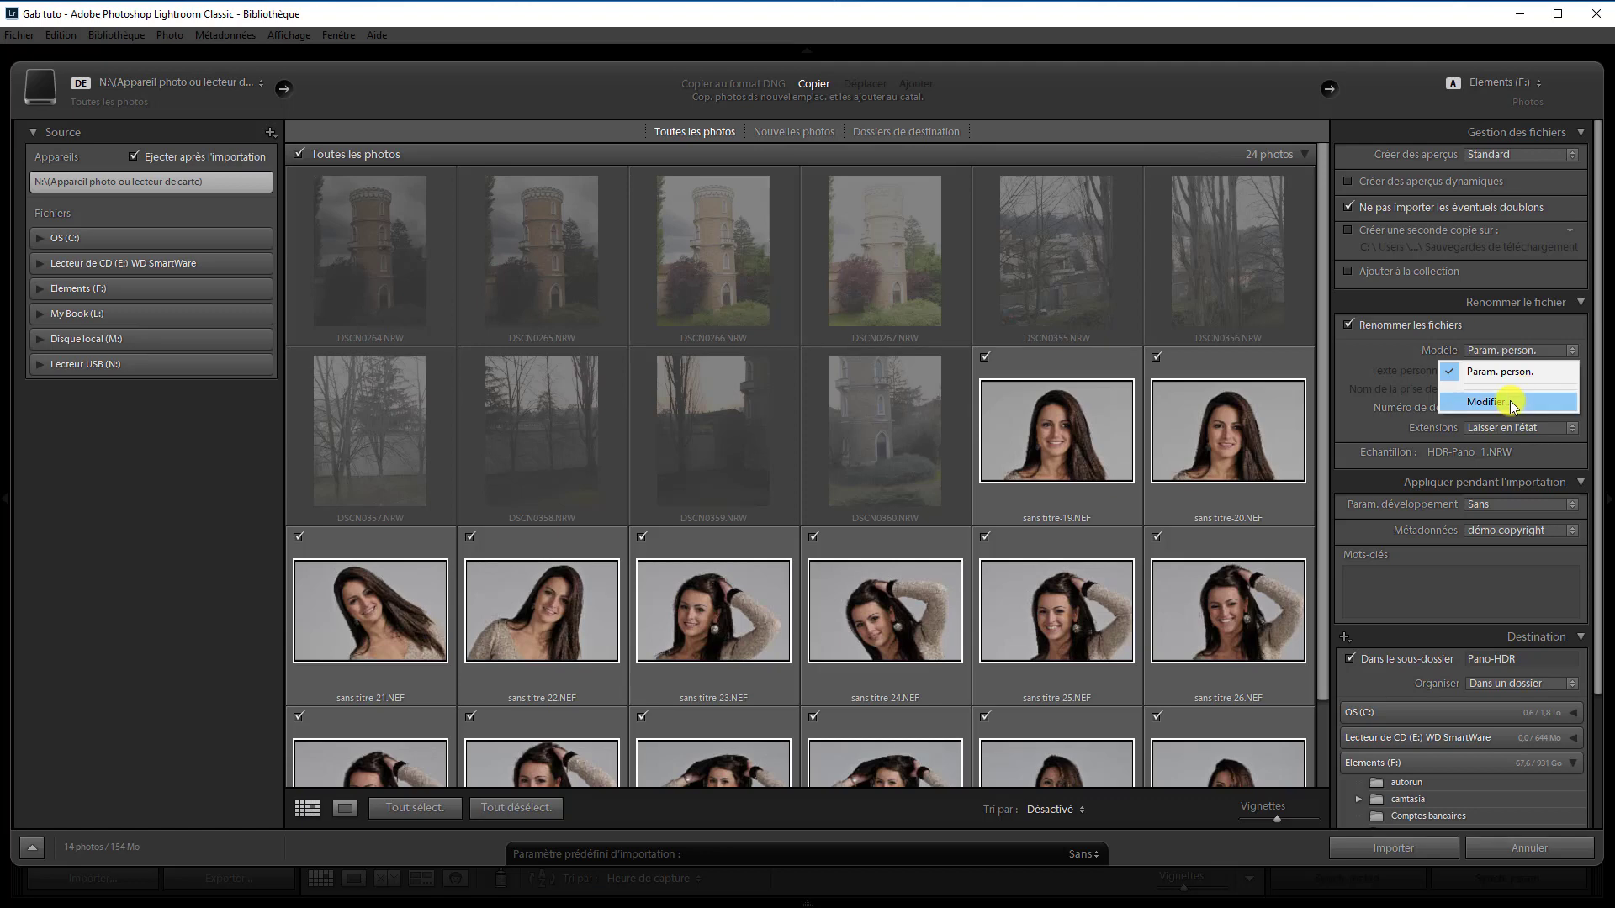
{"action": "left_click", "coordinate": [1510, 400]}
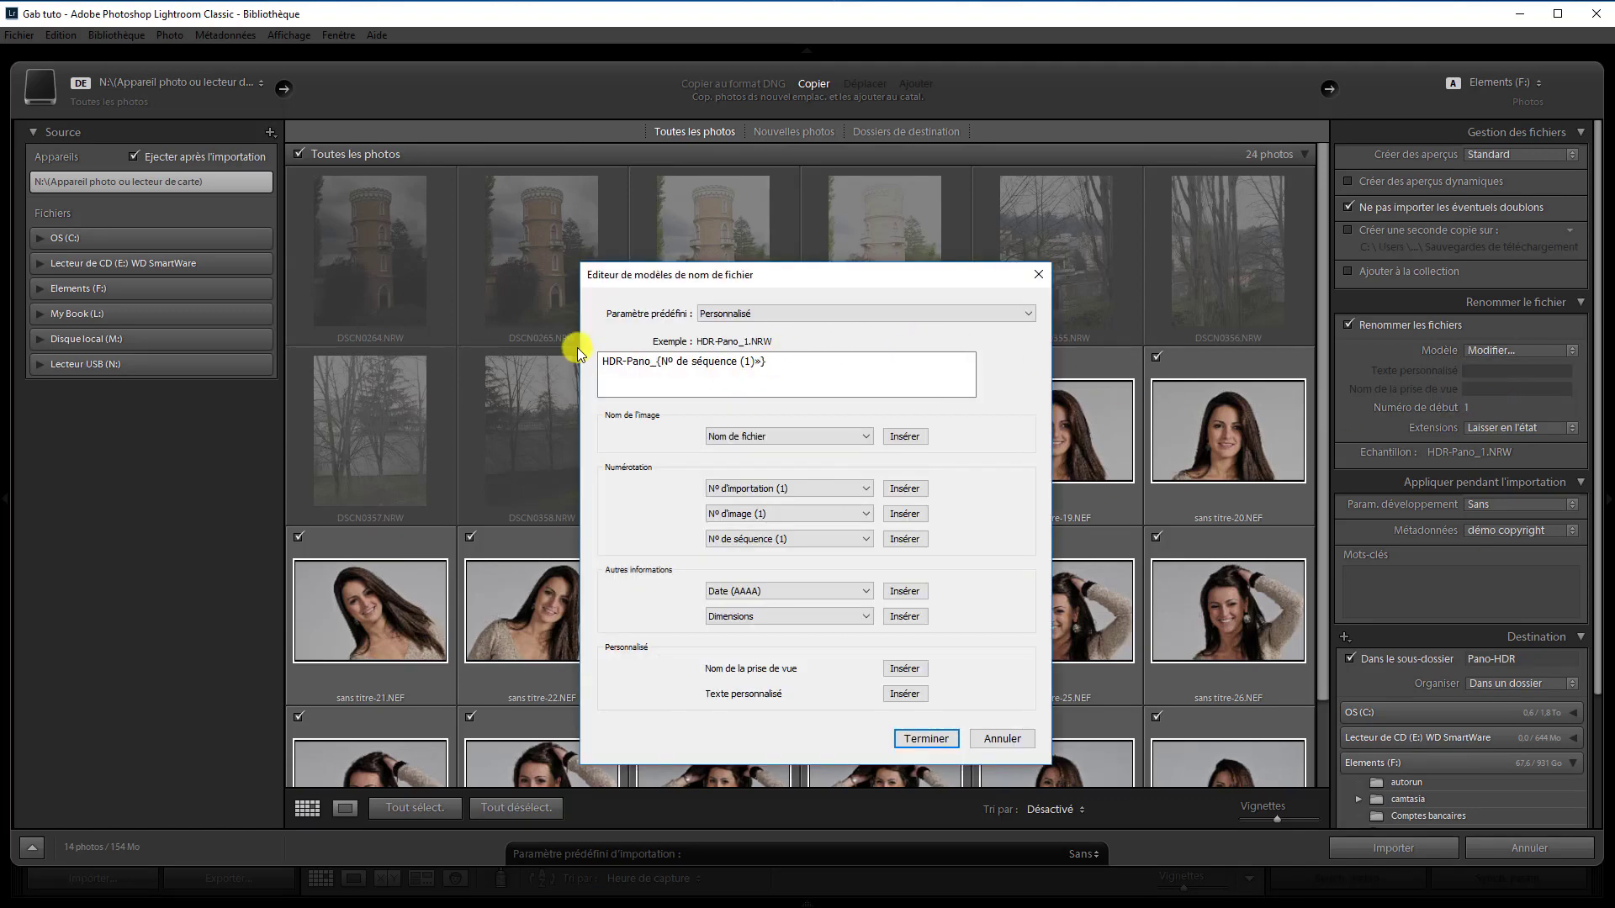
{"action": "left_click_drag", "start_coordinate": [603, 361], "coordinate": [663, 347]}
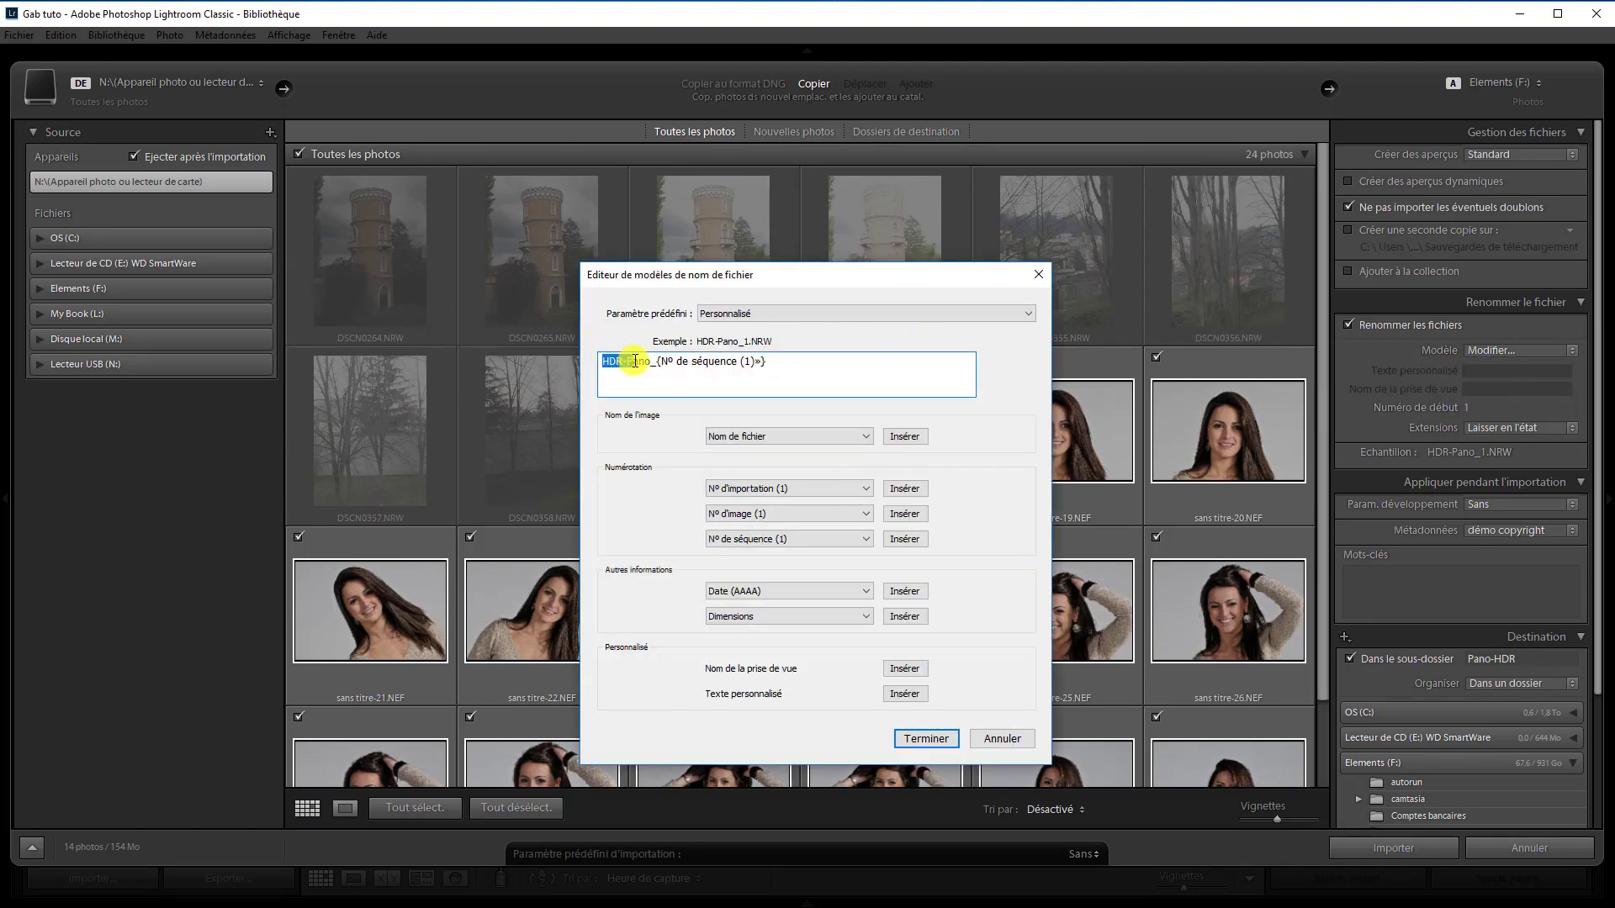
{"action": "type", "text": "Studio"}
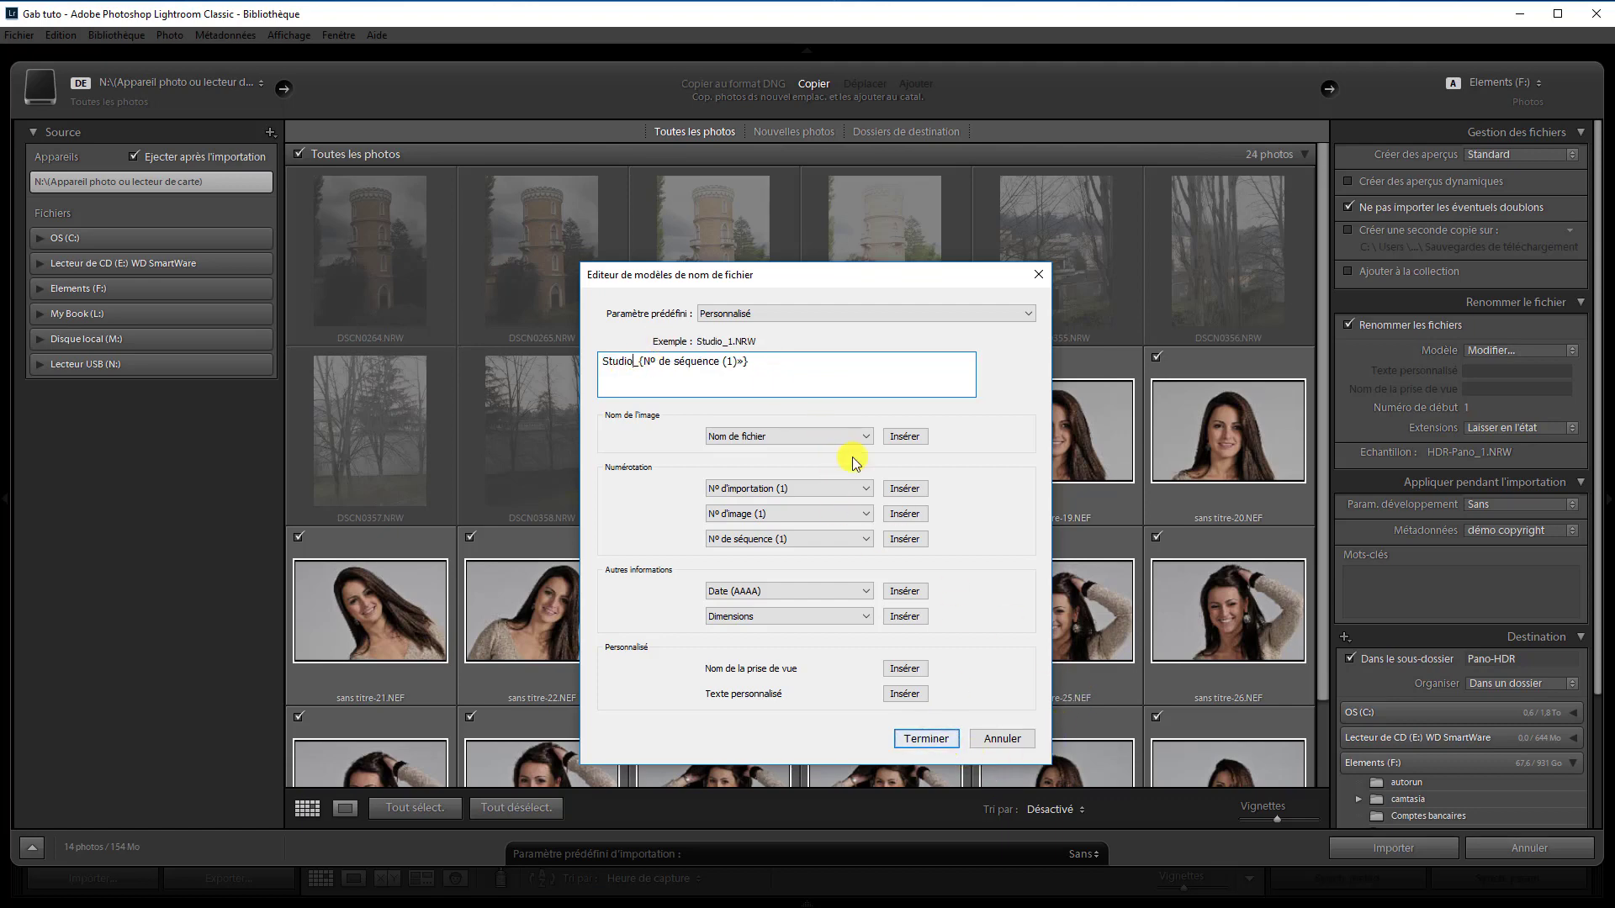
{"action": "left_click", "coordinate": [916, 730]}
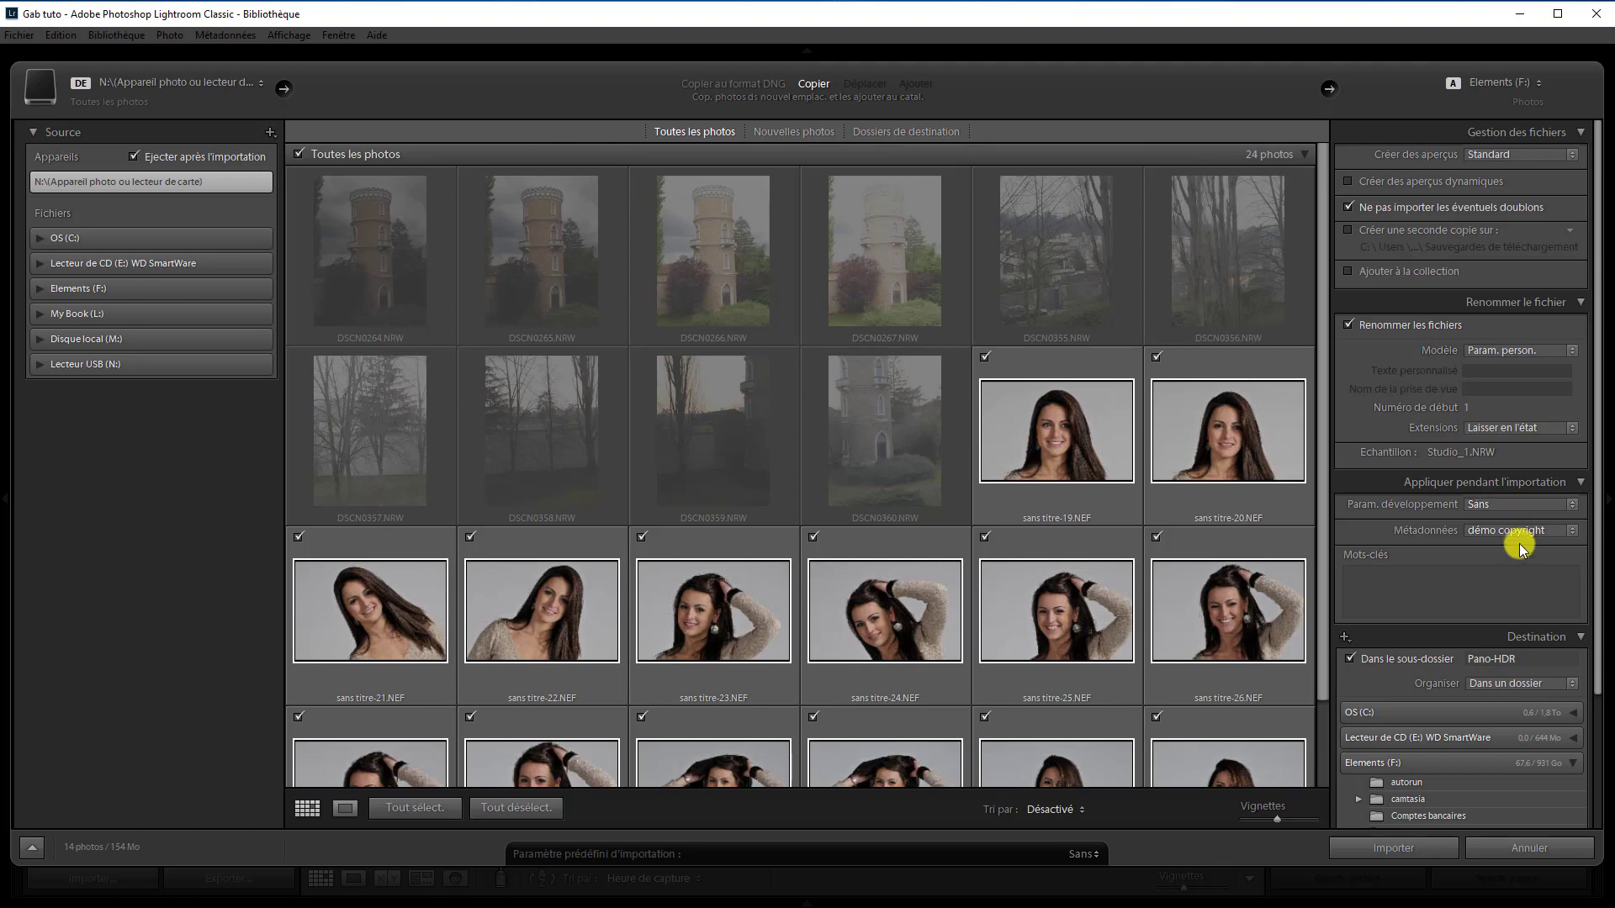
- Set the import keywords to 'studio' plus the model's first name
{"action": "left_click", "coordinate": [1432, 583]}
{"action": "type", "text": "st"}
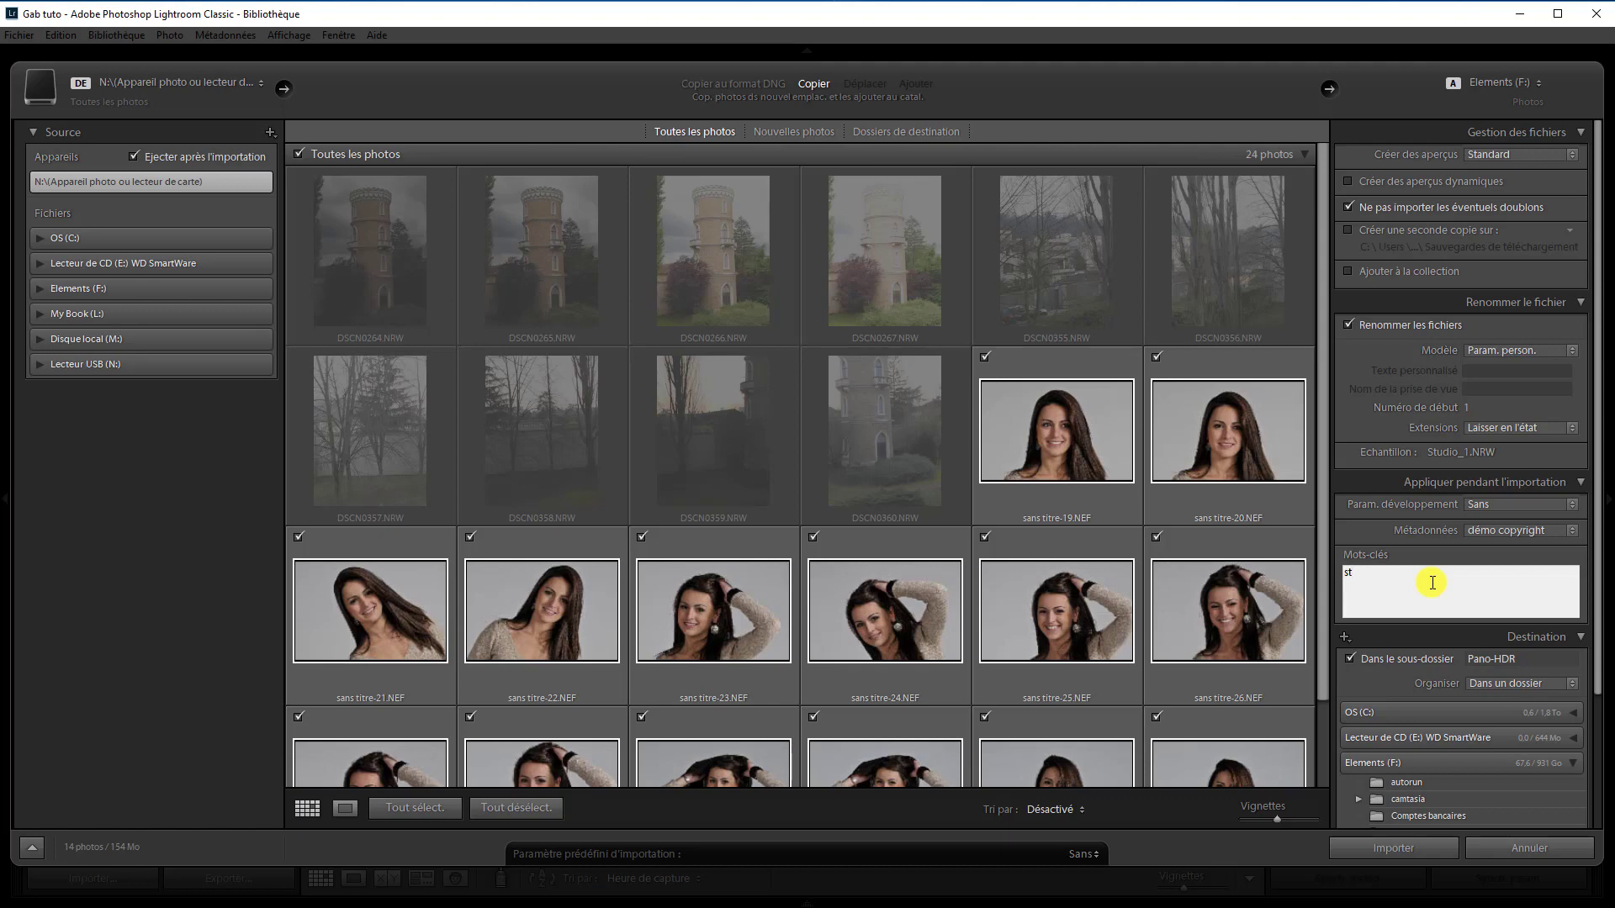
{"action": "type", "text": "ud"}
{"action": "type", "text": "io,"}
{"action": "type", "text": " M"}
{"action": "type", "text": "aud"}
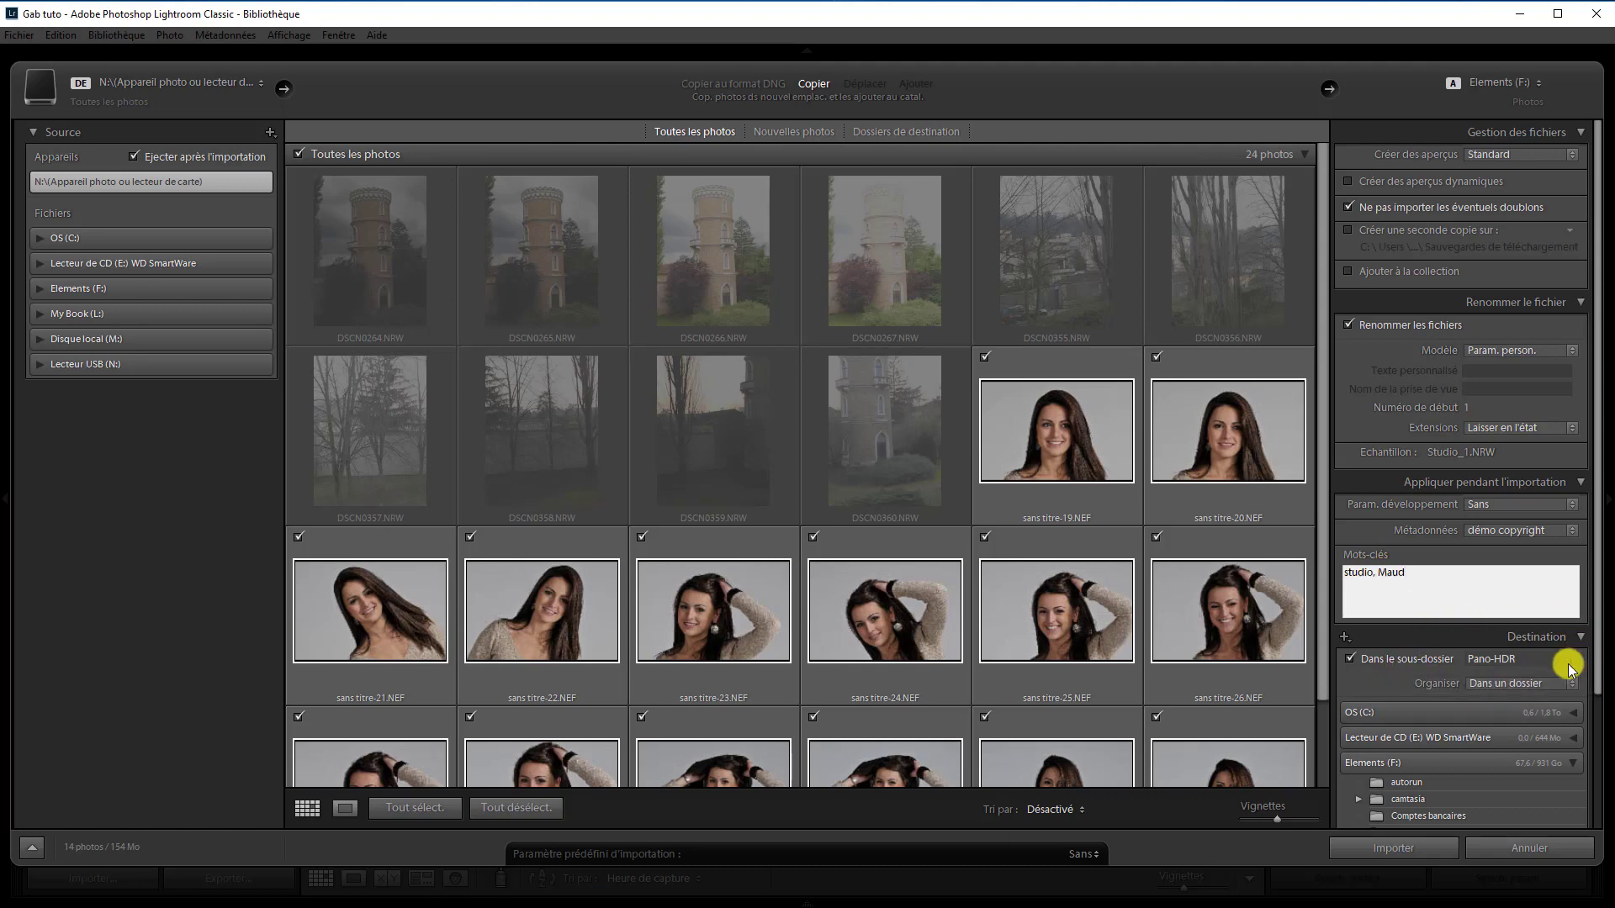
- Rename the destination subfolder to Studio and confirm it sits at F:\Photos\Studio beside Pano-HDR
{"action": "left_click", "coordinate": [1534, 663]}
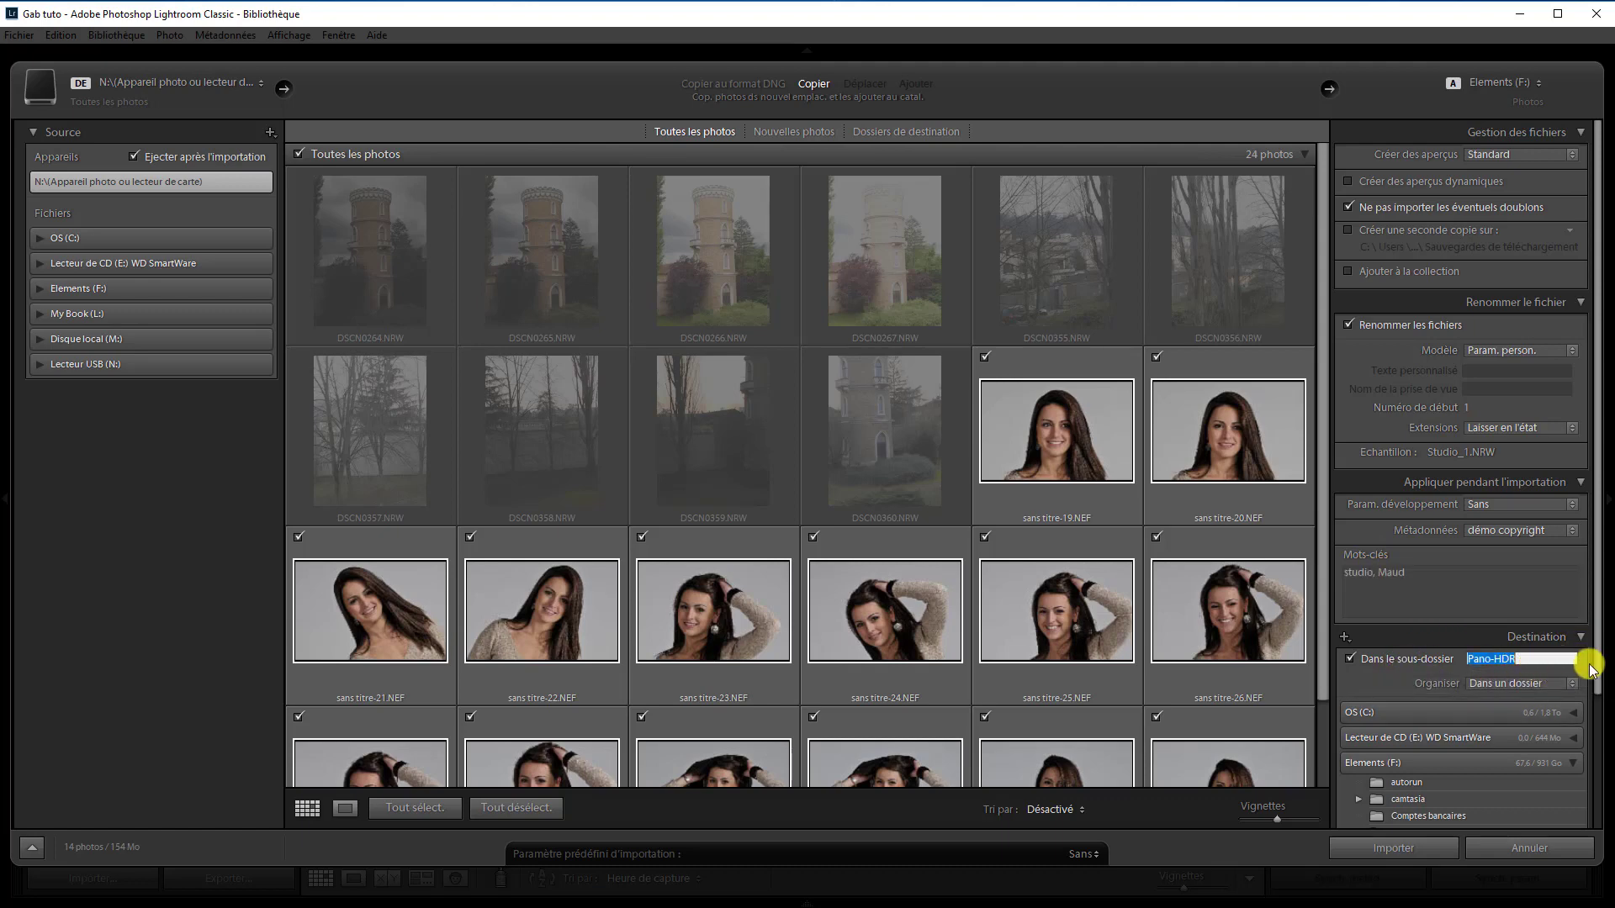
{"action": "type", "text": "S"}
{"action": "type", "text": "tud"}
{"action": "type", "text": "io"}
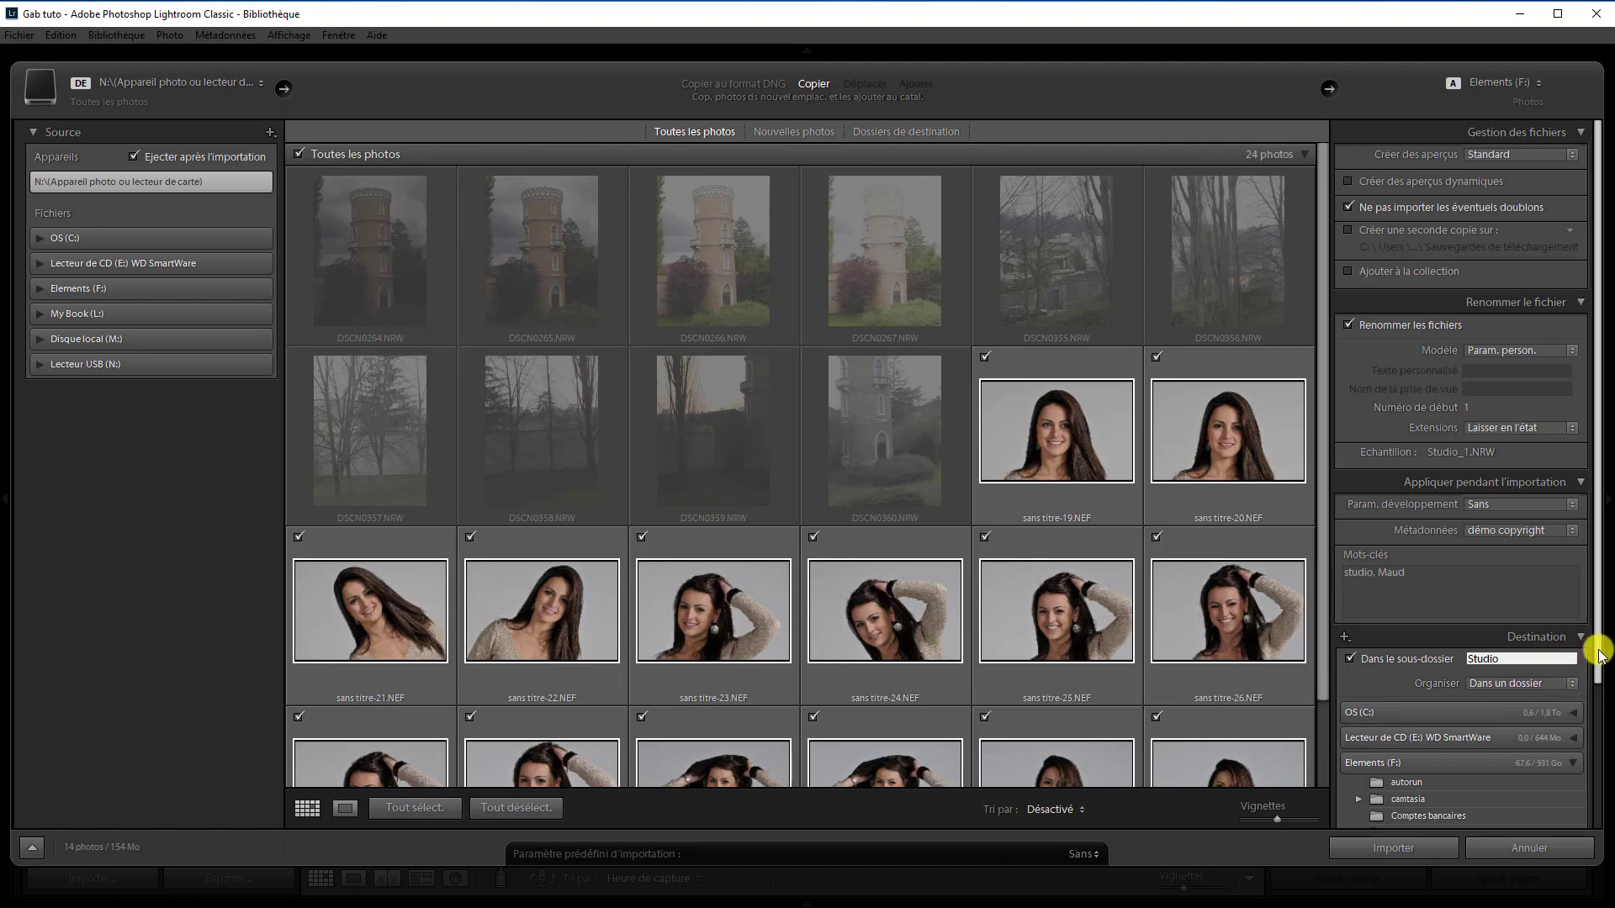
{"action": "left_click_drag", "start_coordinate": [1598, 654], "coordinate": [1603, 819]}
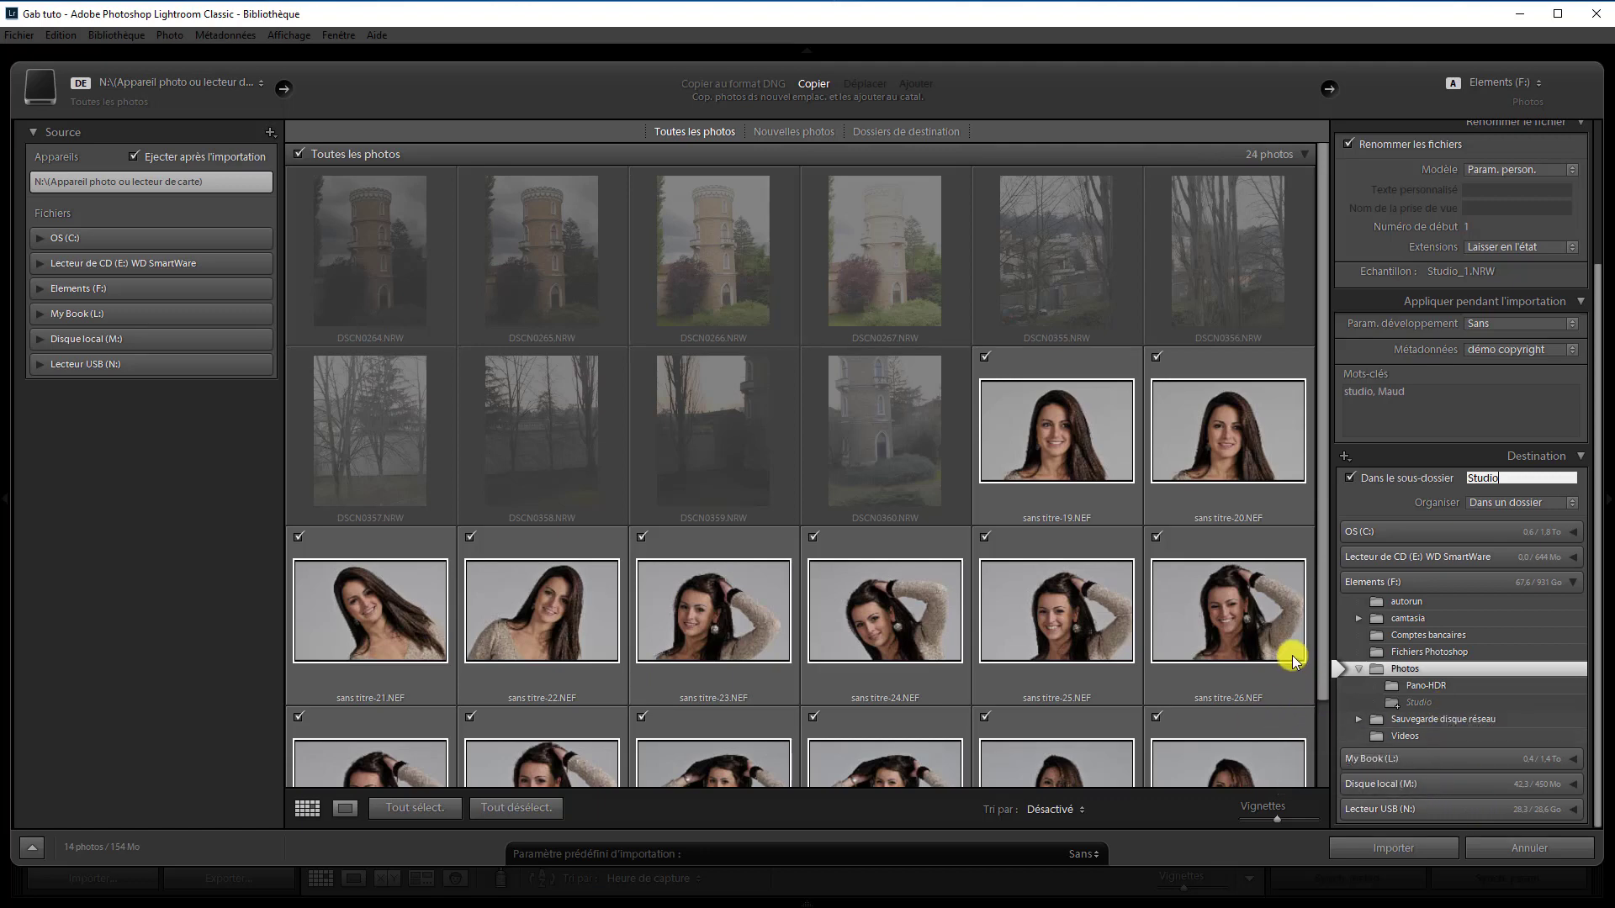
{"action": "left_click_drag", "start_coordinate": [1322, 652], "coordinate": [1322, 790]}
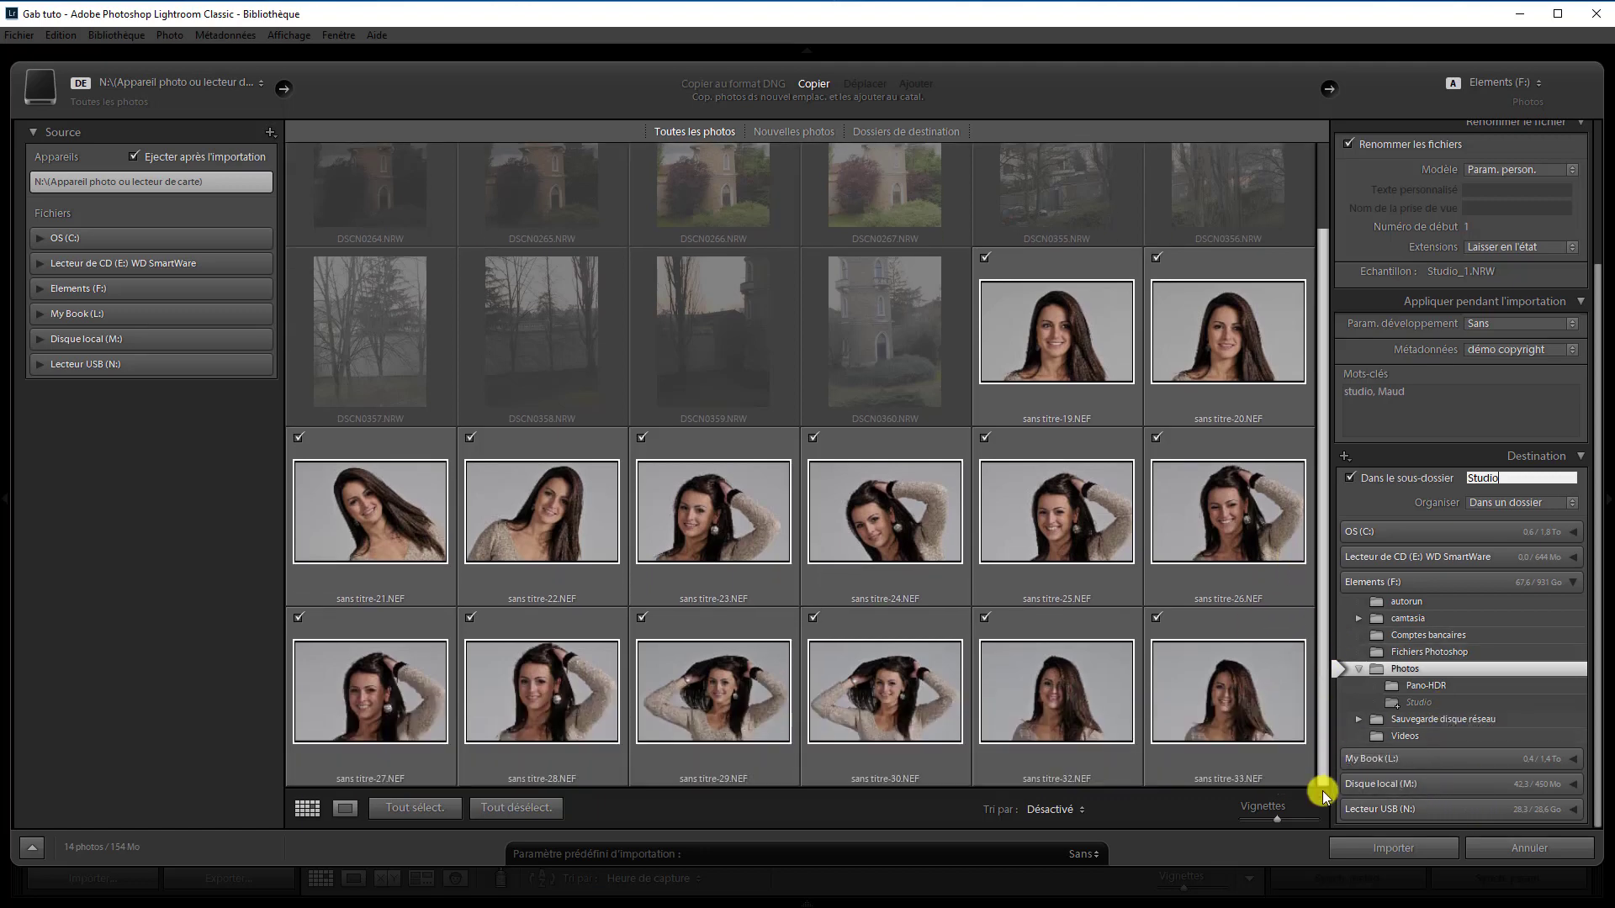
- Import the 14 checked portraits as Studio_1 to Studio_14 into the Studio folder
{"action": "left_click", "coordinate": [1396, 850]}
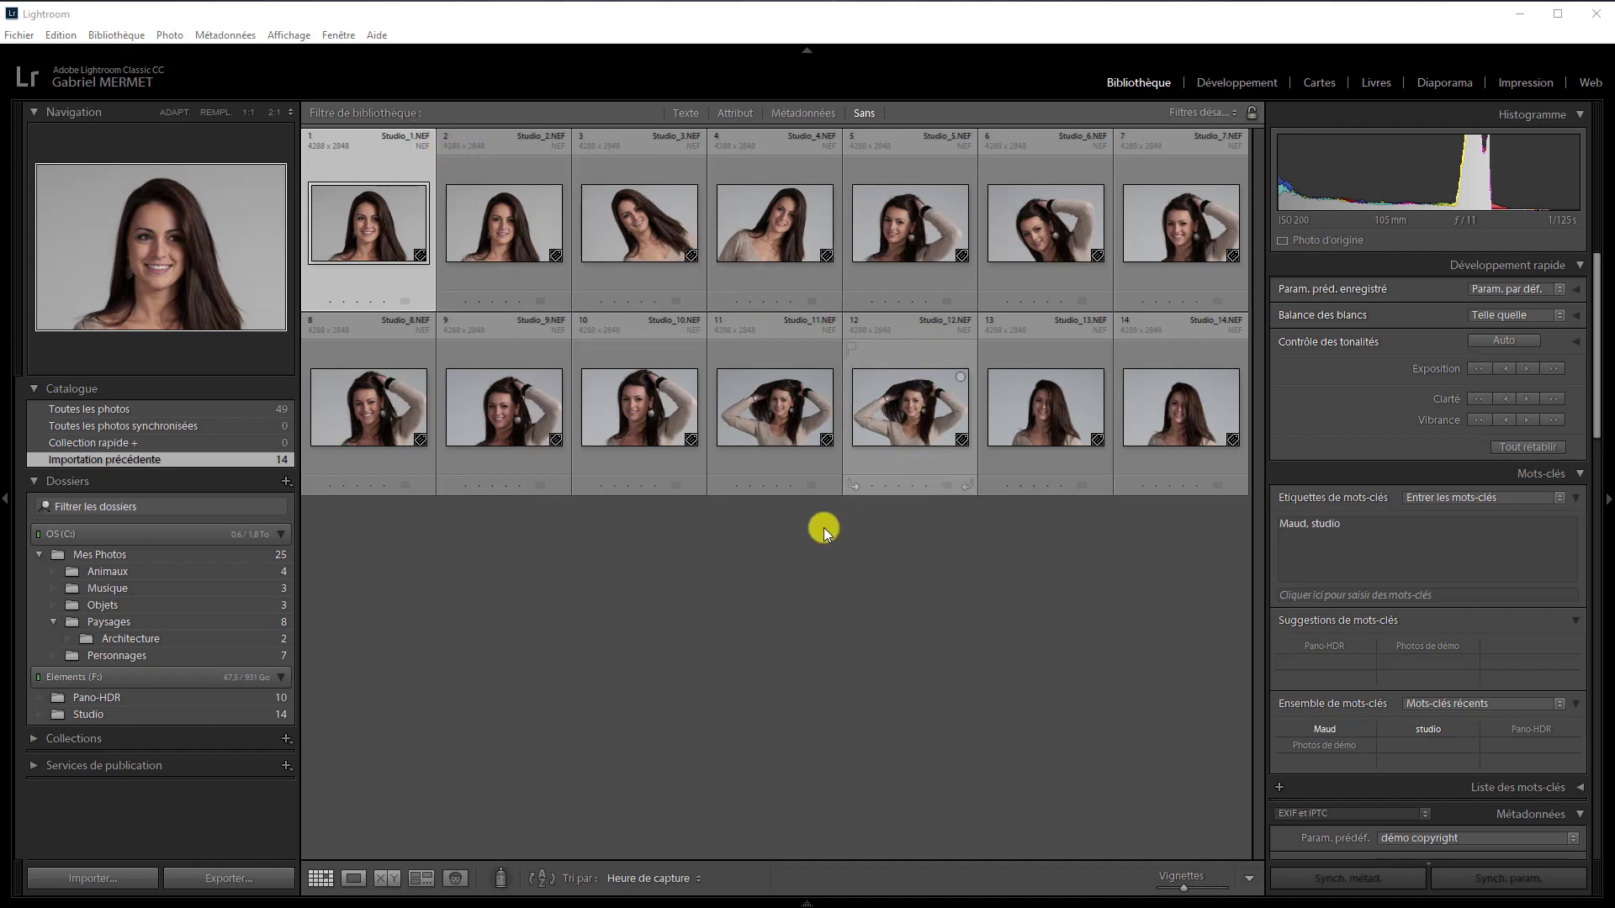
- Display the Pano-HDR folder's ten tower photos, HDR-Pano_1 to HDR-Pano_10
{"action": "left_click", "coordinate": [94, 698]}
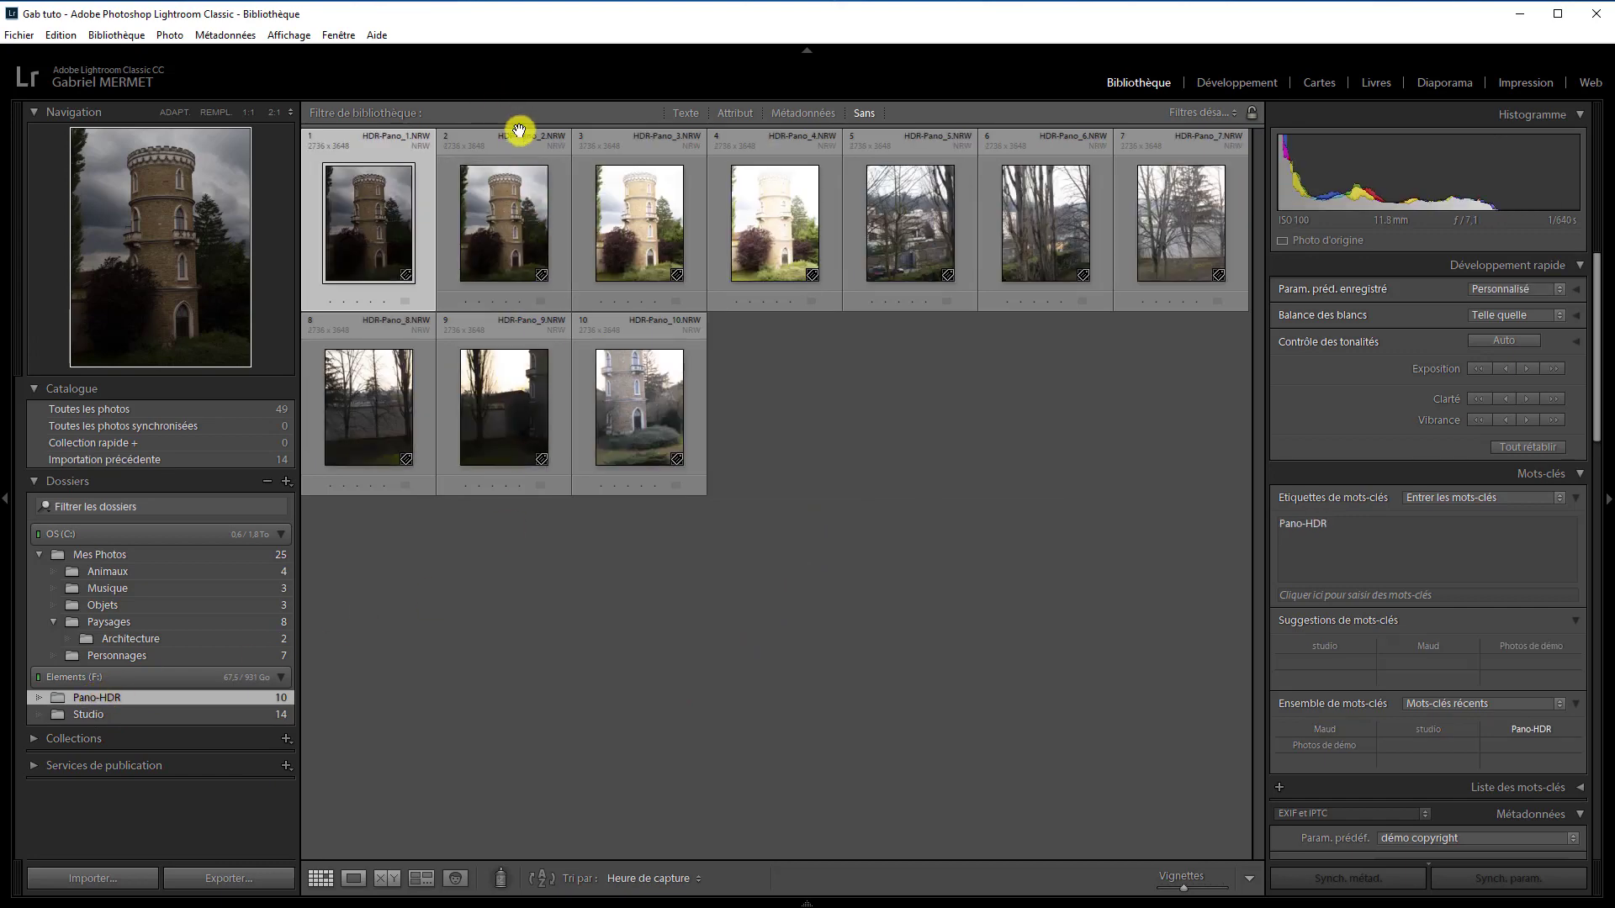